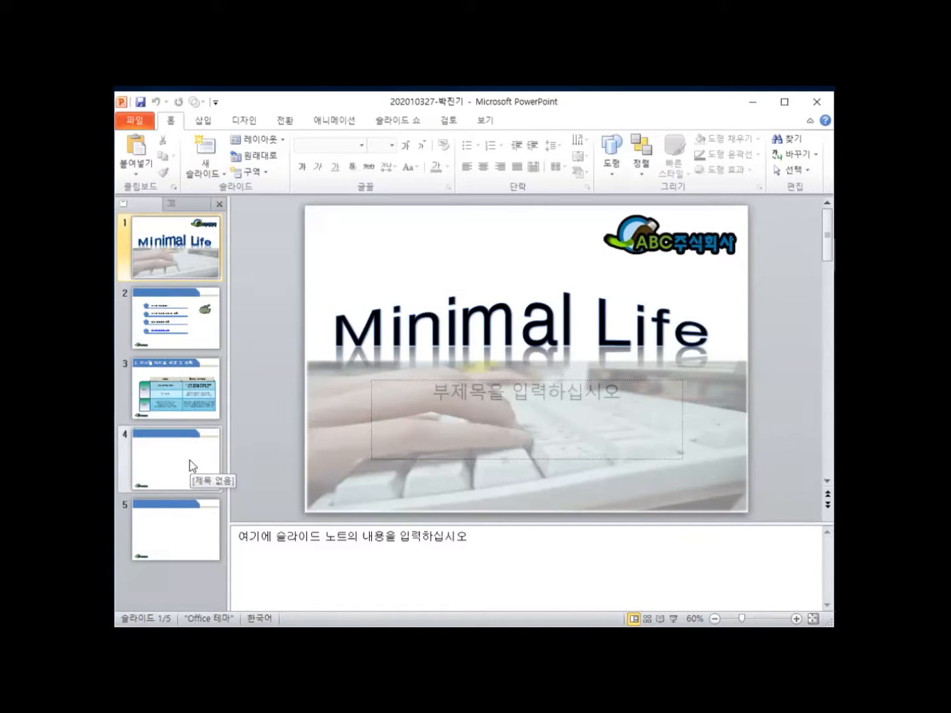
Fill in the title of slide 4 as "3. 소비 트렌드의 변화".
left_click(181, 246)
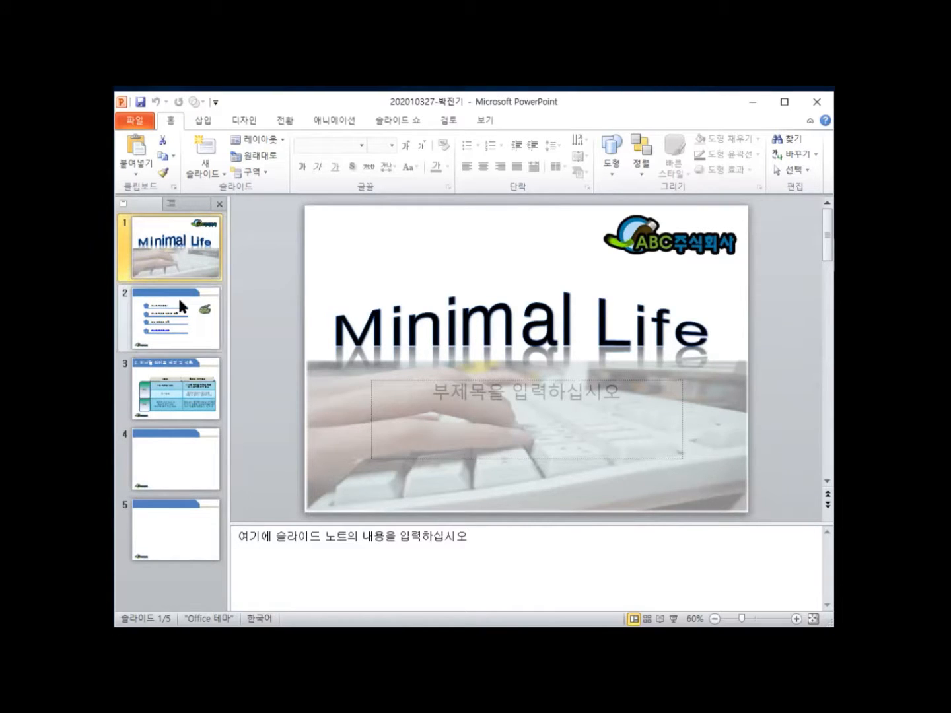
left_click(201, 335)
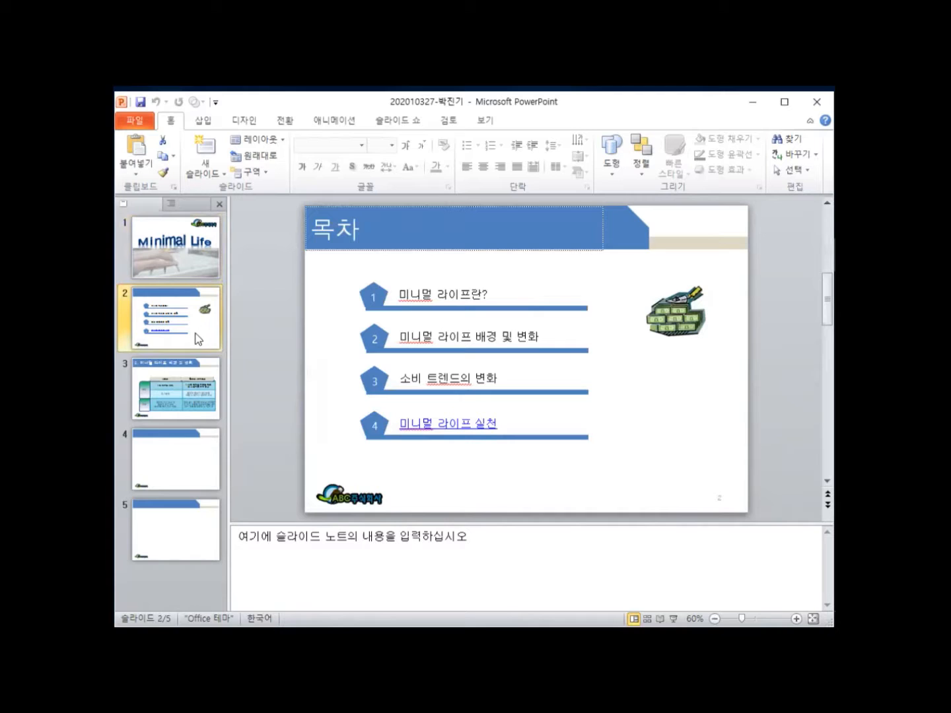
left_click(200, 375)
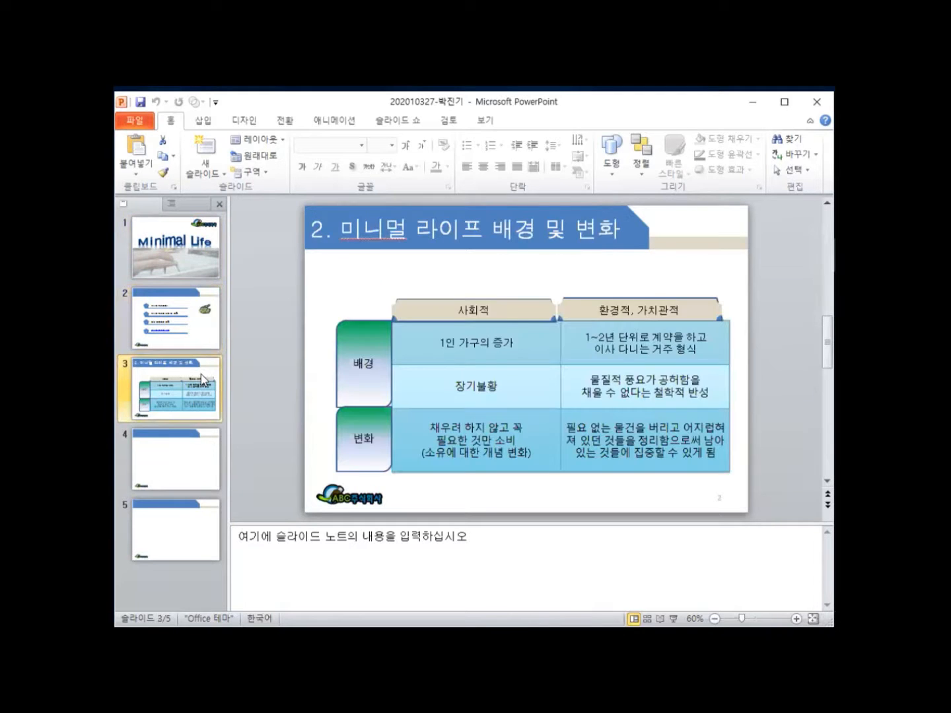
left_click(195, 465)
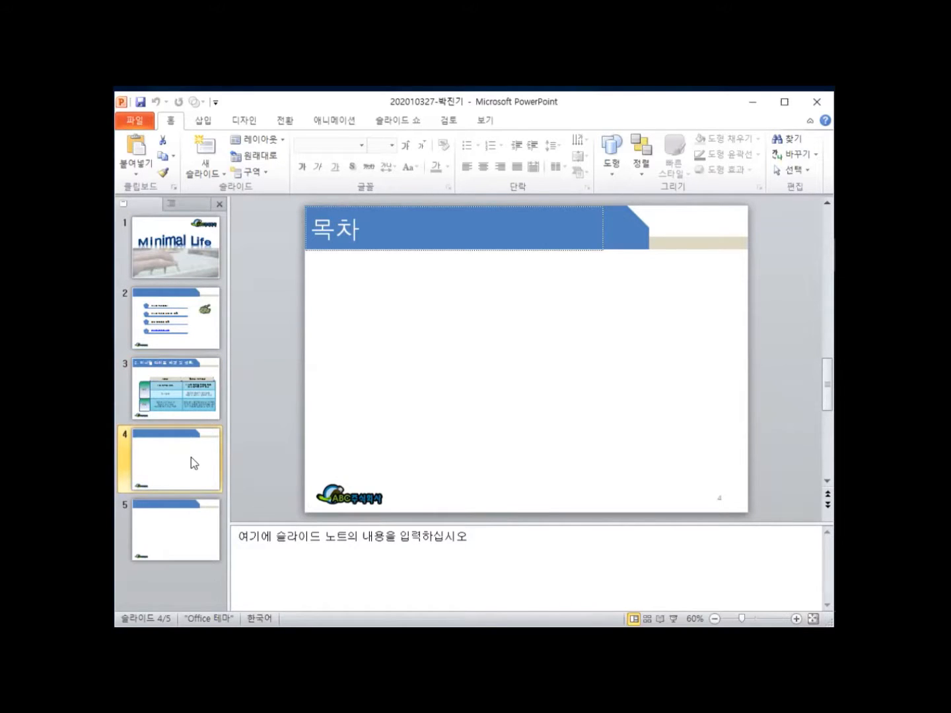
left_click(501, 230)
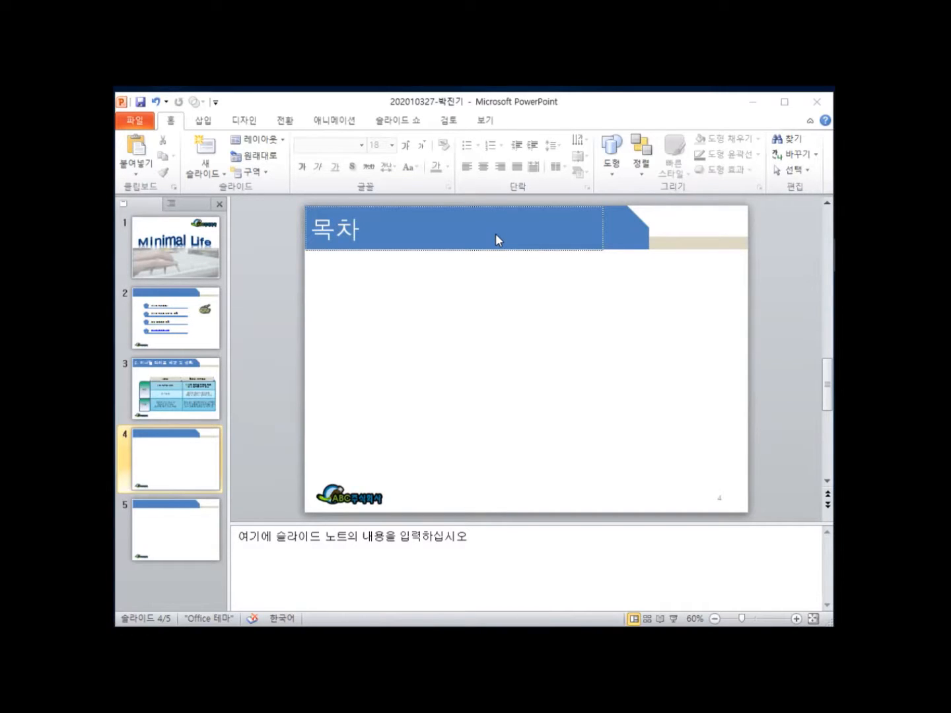
left_click(361, 231)
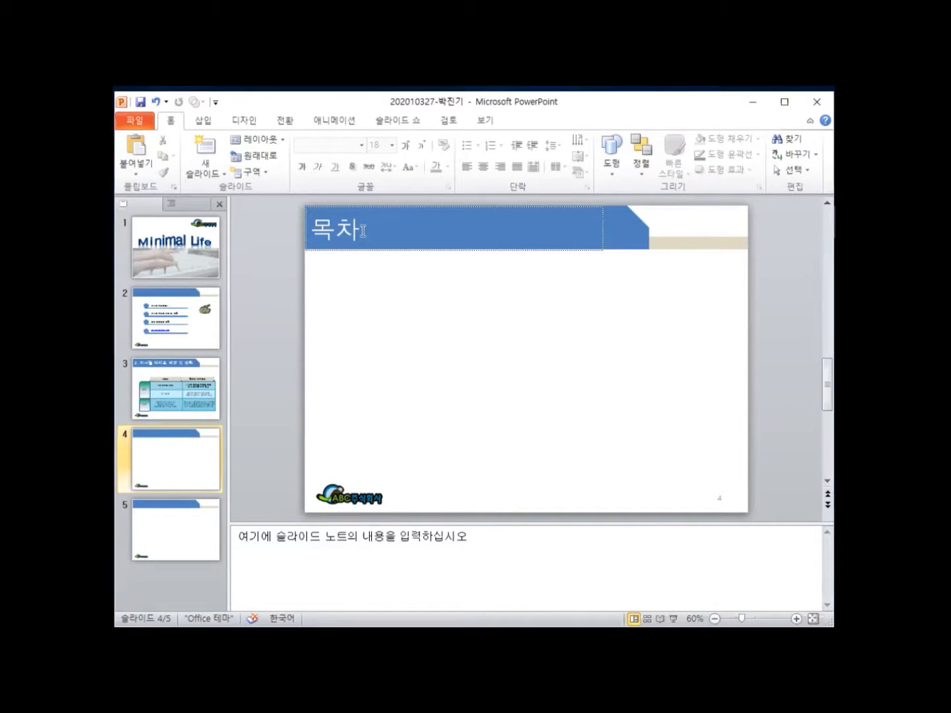
double_click(363, 231)
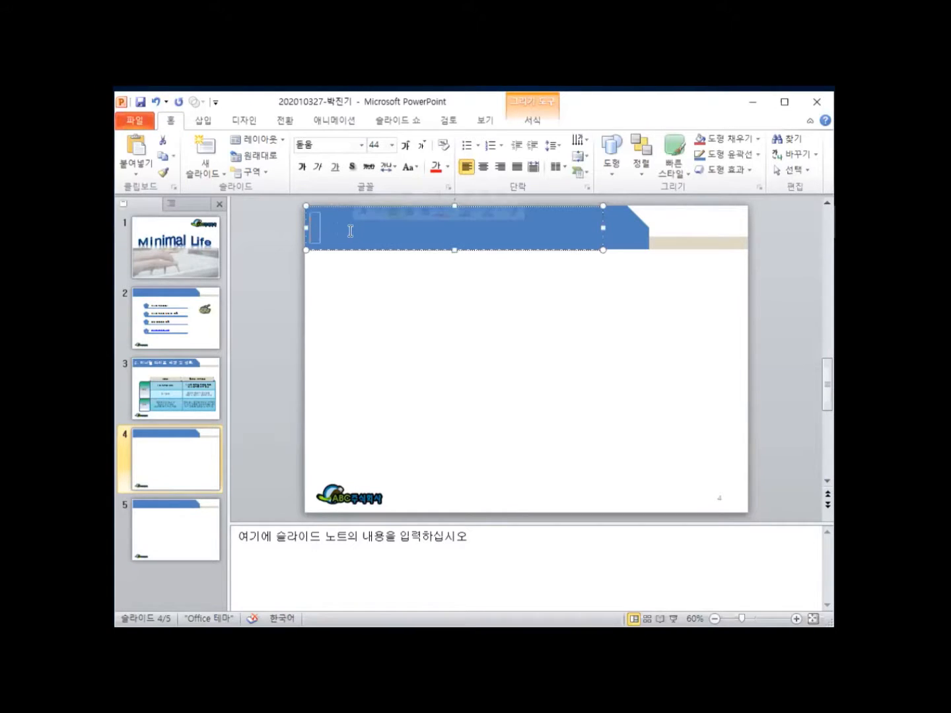
left_click(318, 226)
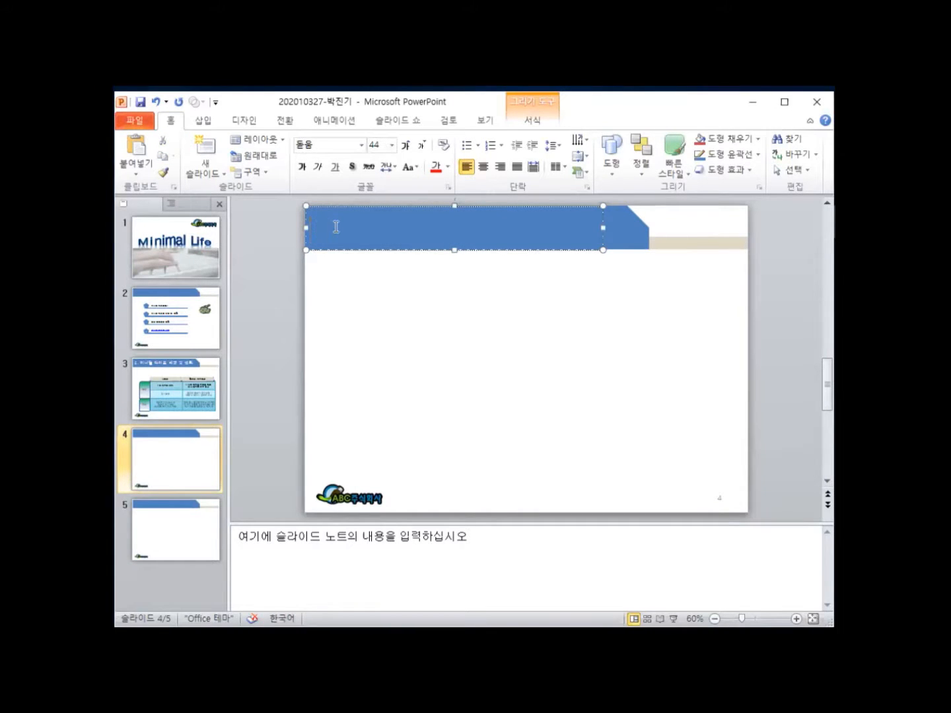
key("Hangul")
type("3.")
key("Hangul")
type("소비 틀")
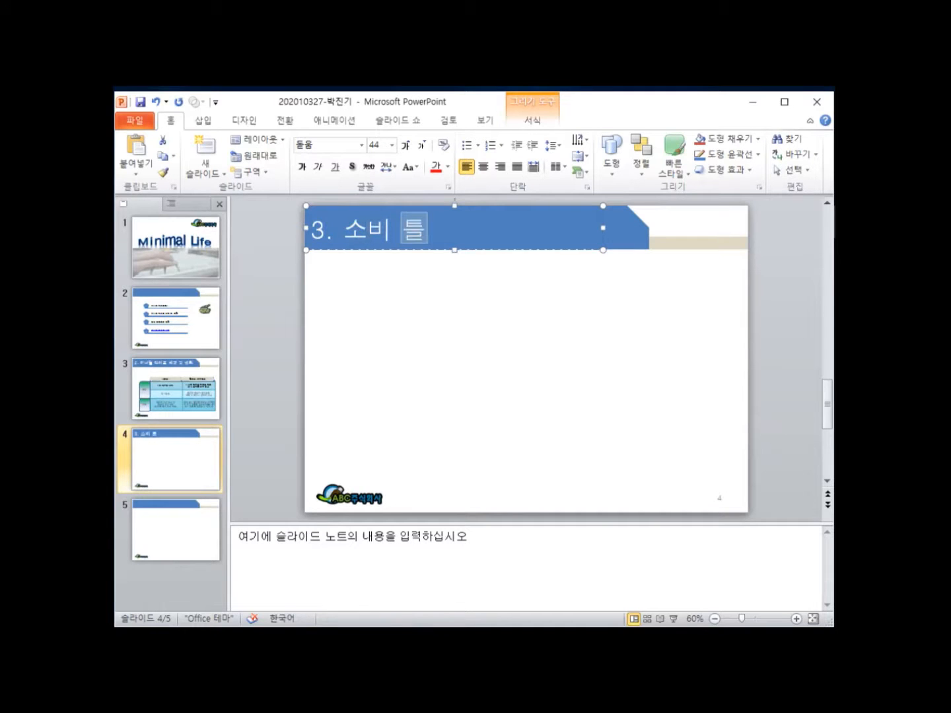
type("렌드의 벼")
type("ㄴ화")
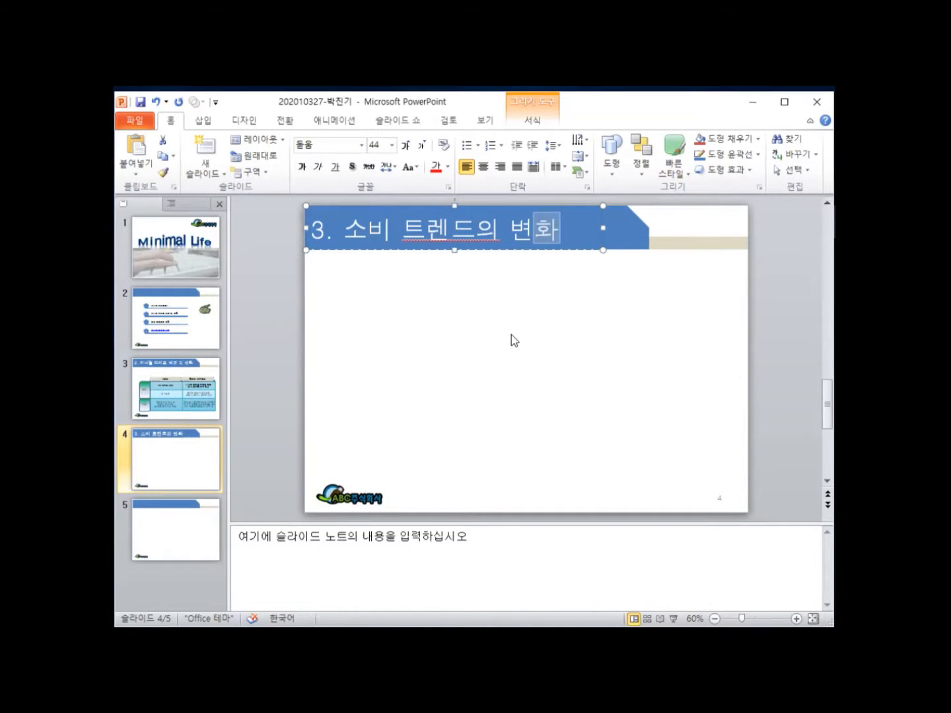
left_click(577, 320)
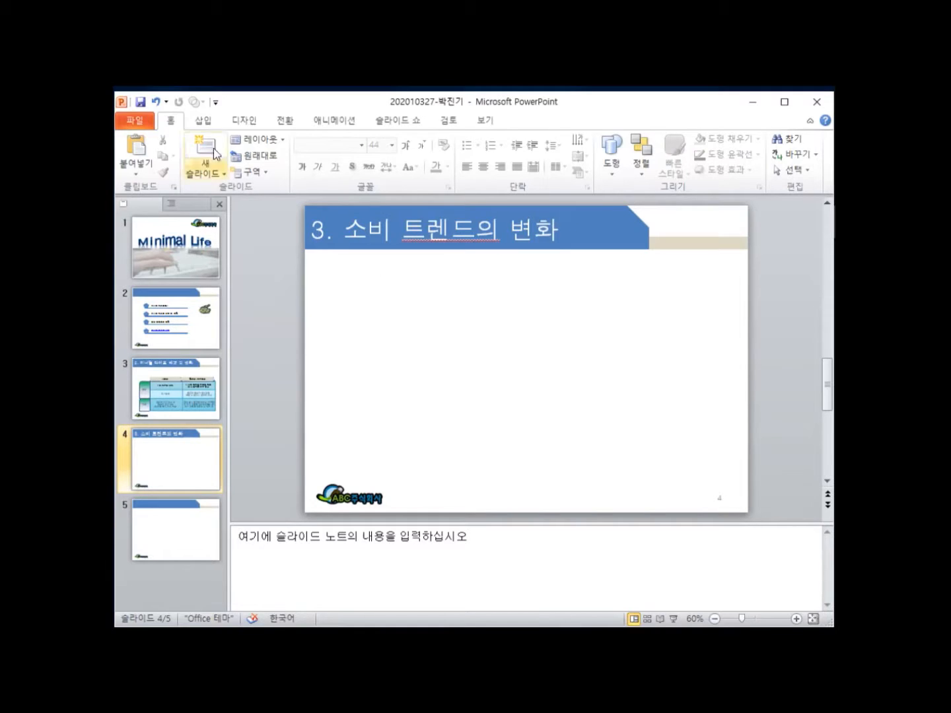
Insert a clustered column chart (묶은 세로 막대형) on slide 4 and nudge it slightly up and to the left.
left_click(204, 120)
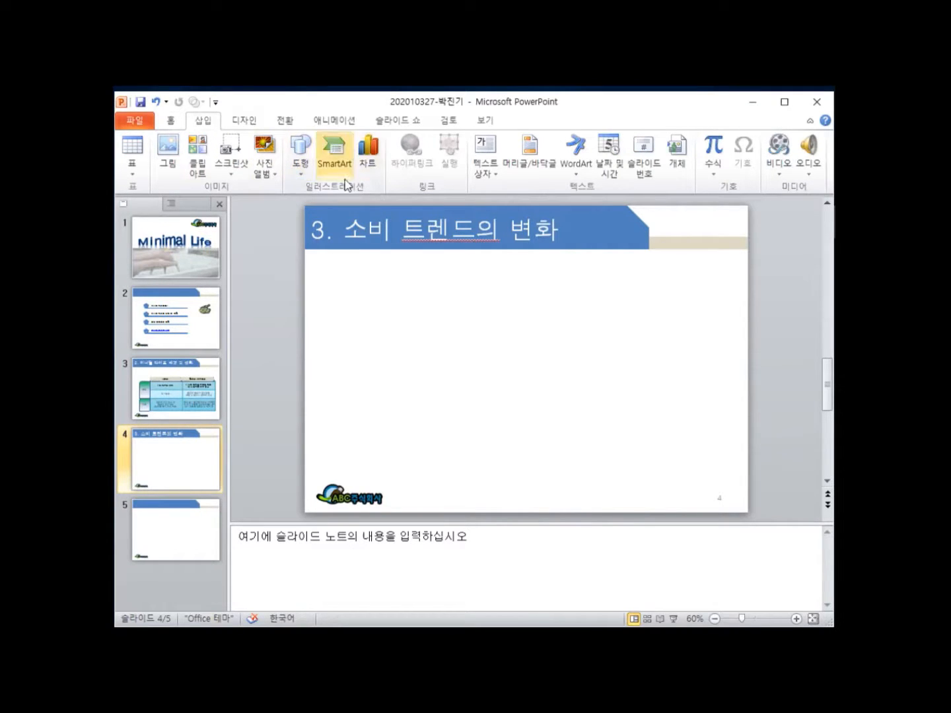
left_click(372, 155)
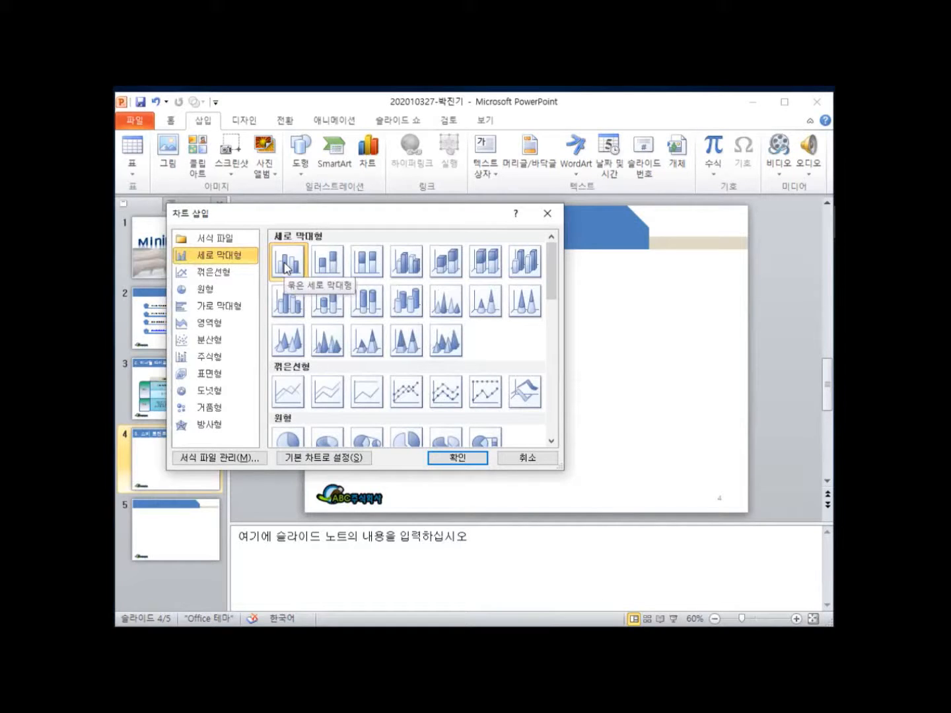
left_click(456, 458)
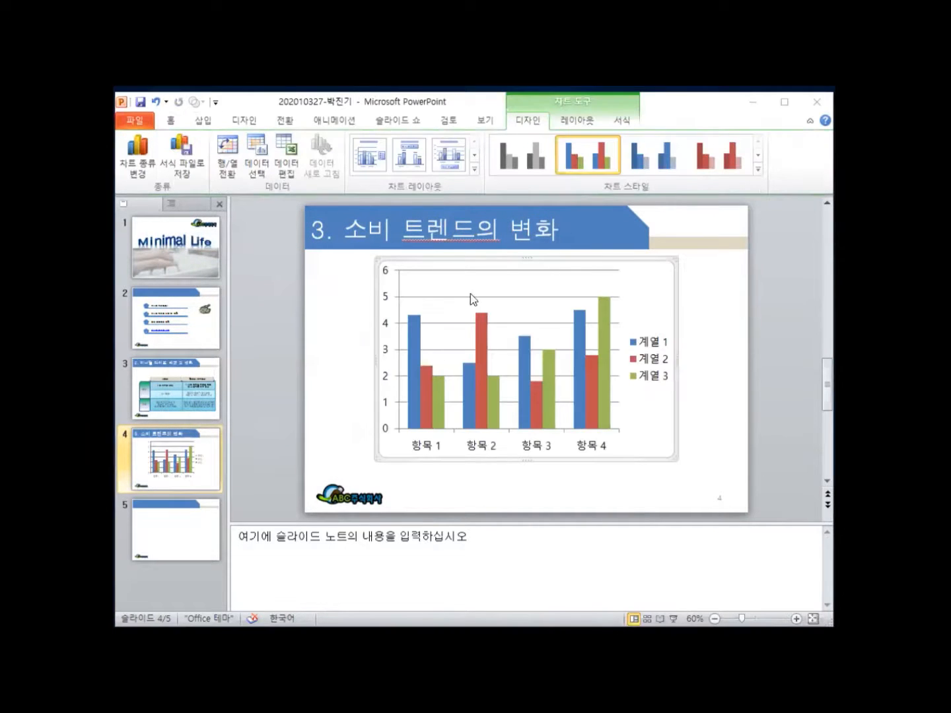
left_click(498, 260)
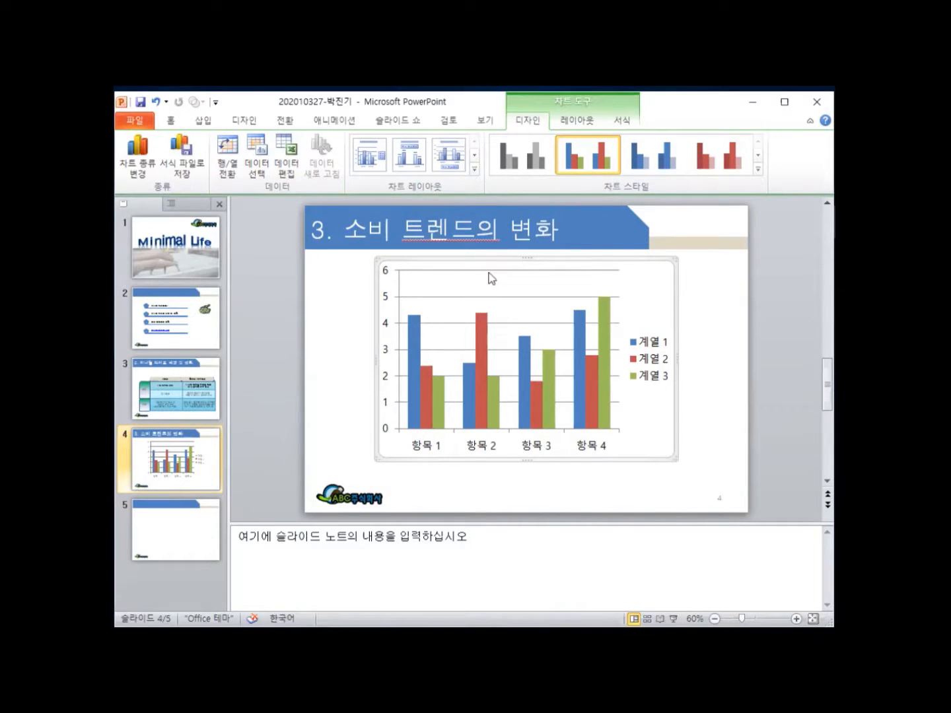
left_click_drag(503, 259, 500, 258)
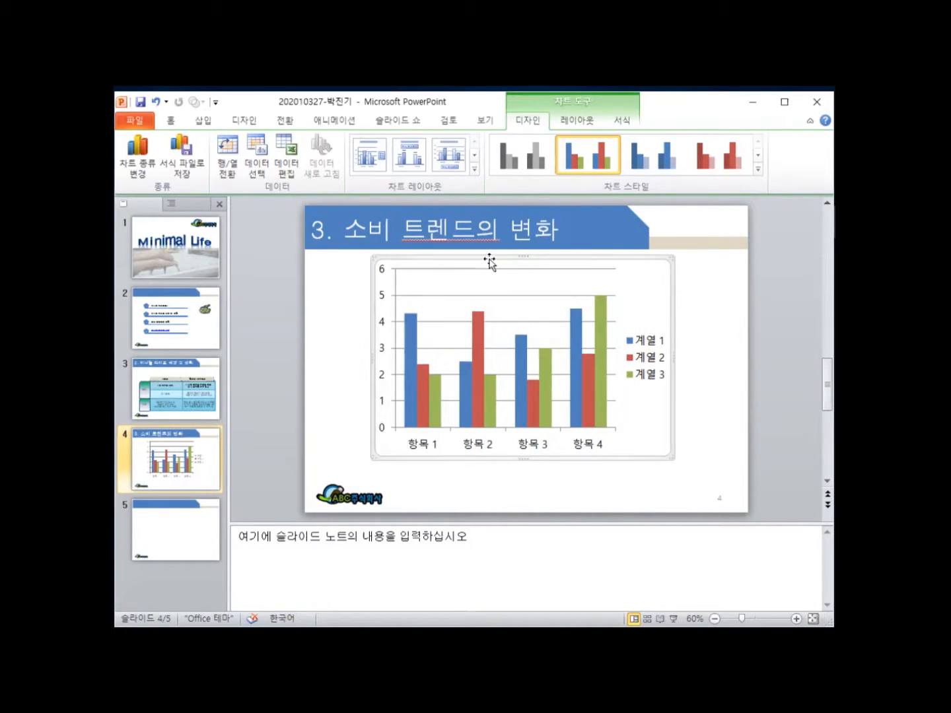
Set the font of the whole chart area to 돋움 and reduce its size to 16.
right_click(375, 260)
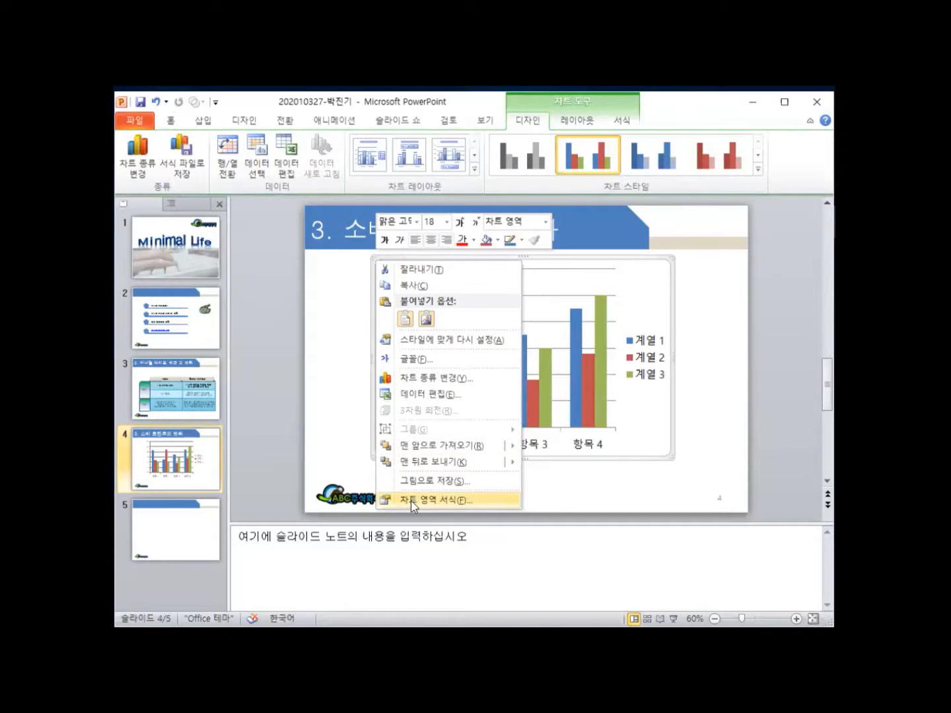
left_click(416, 223)
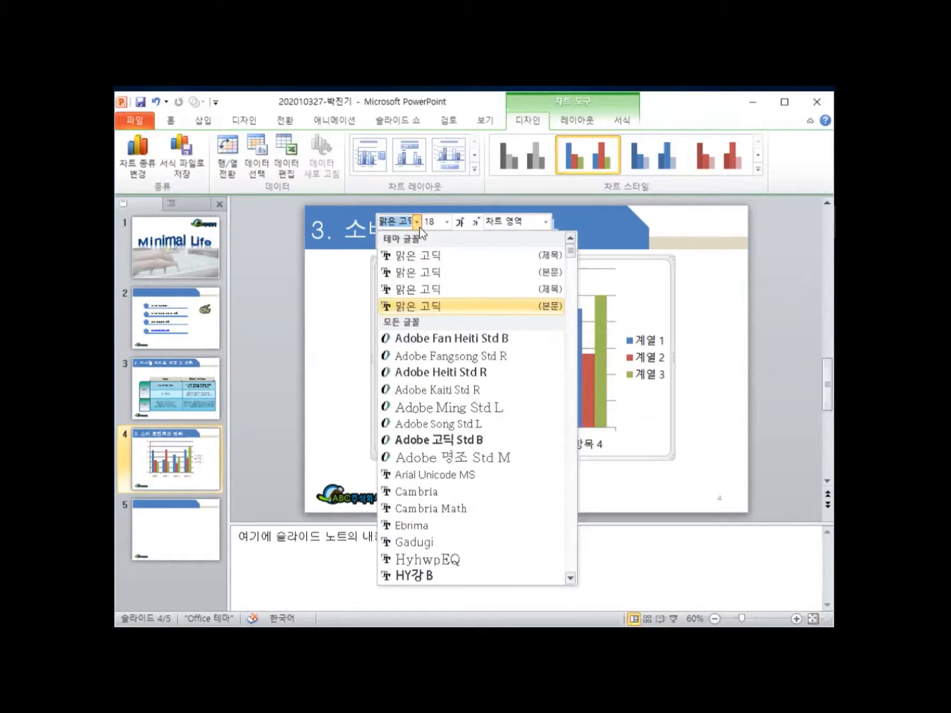
scroll(497, 416, "down", 3)
scroll(497, 416, "down", 11)
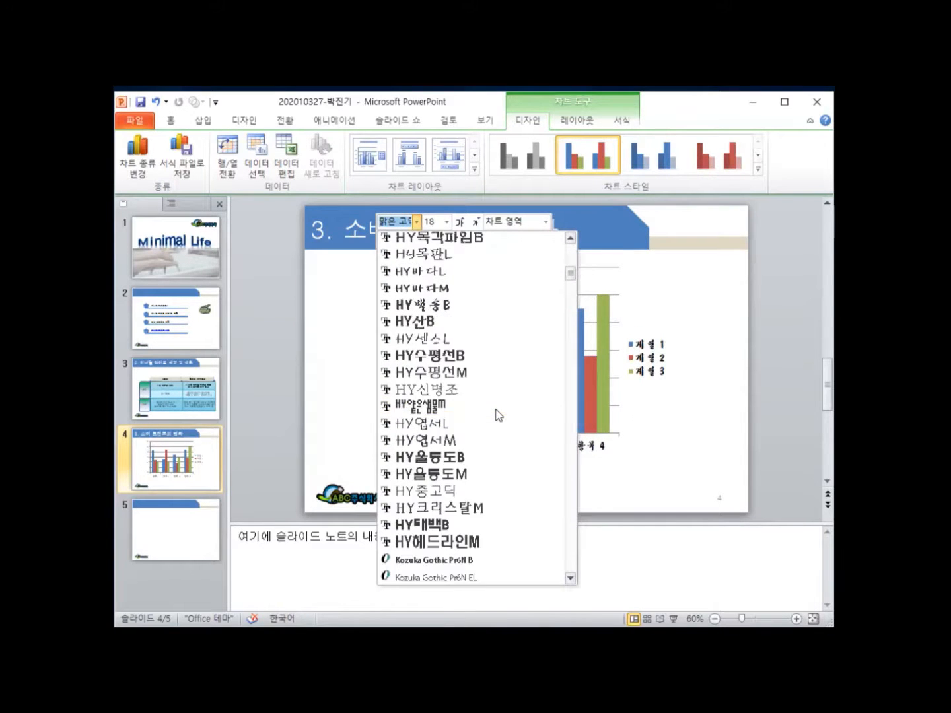
scroll(496, 413, "down", 10)
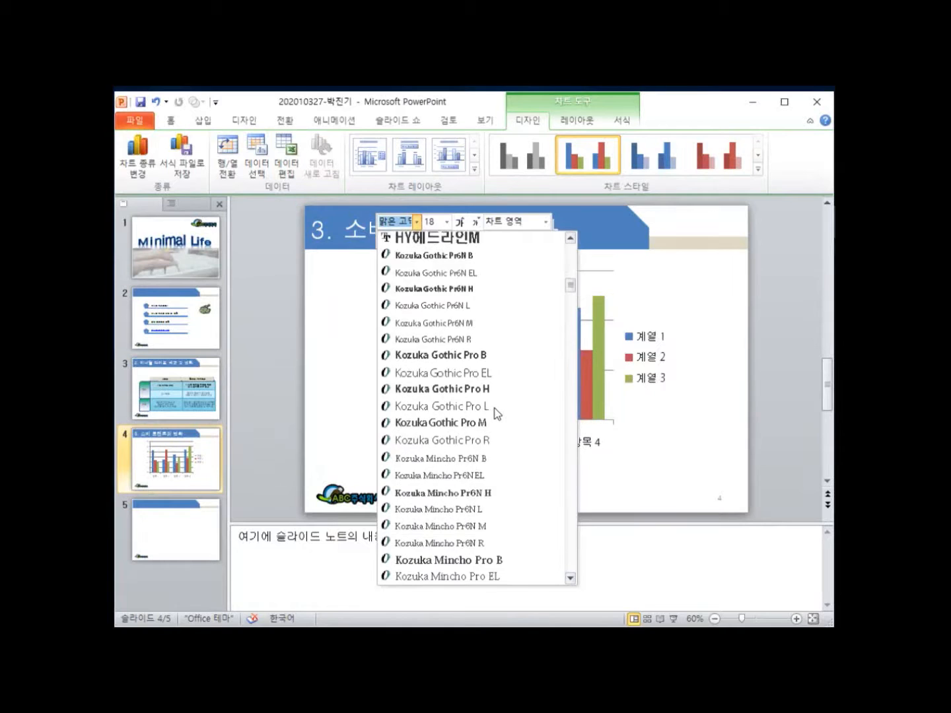
left_click(426, 372)
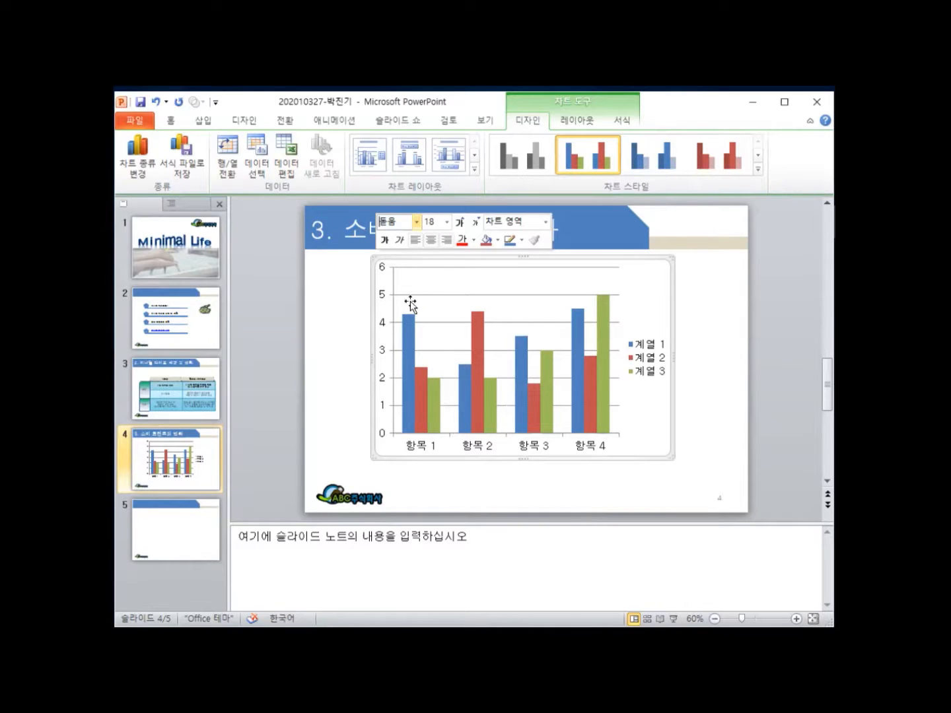
left_click(477, 223)
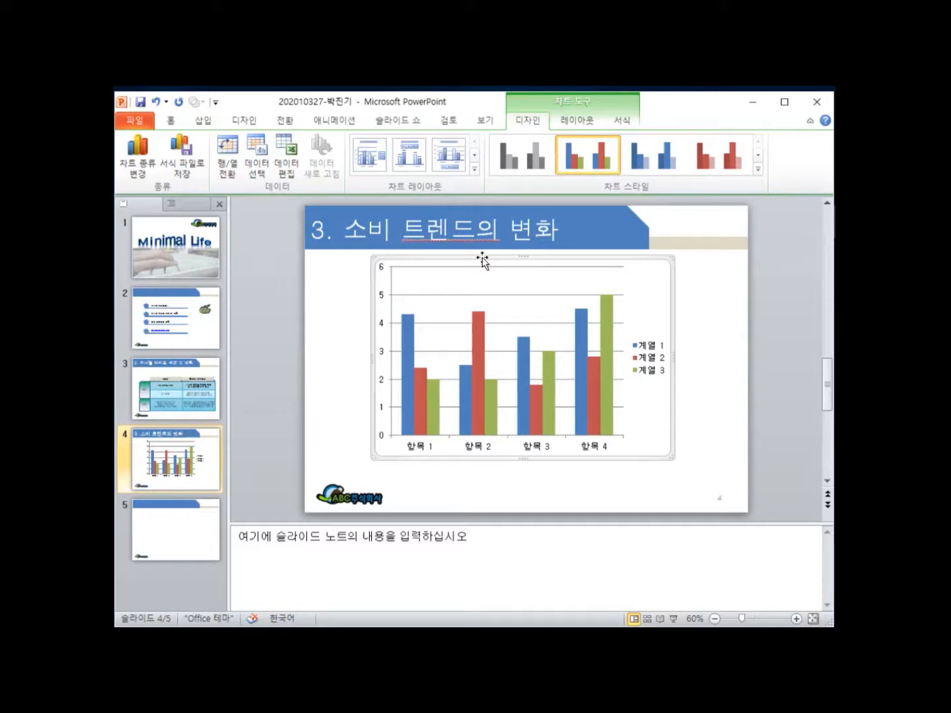
Format the chart area with a solid black border line.
right_click(372, 255)
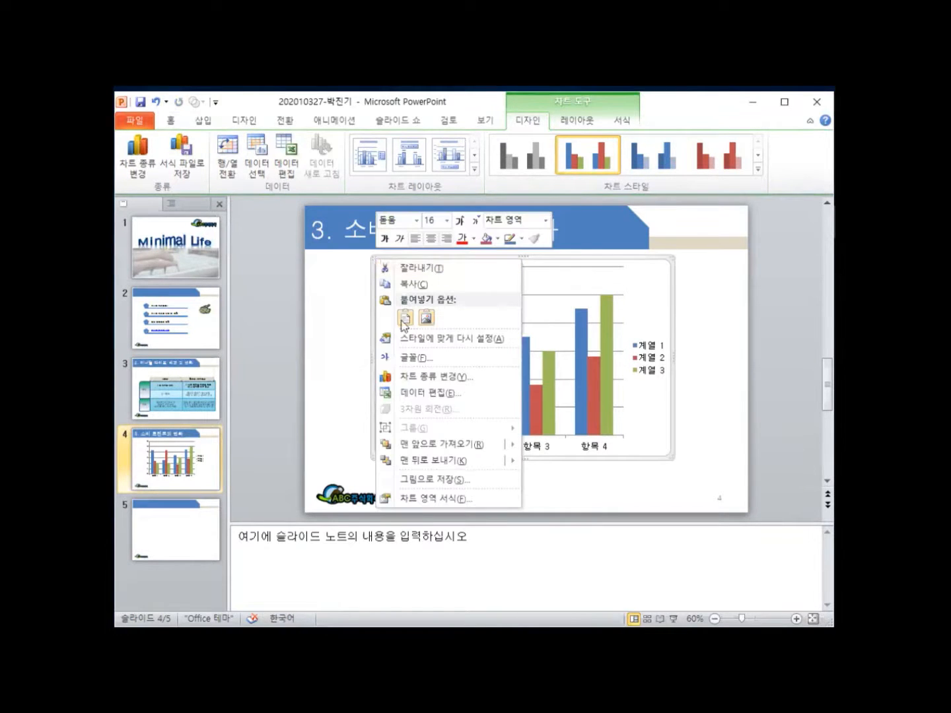
left_click(441, 499)
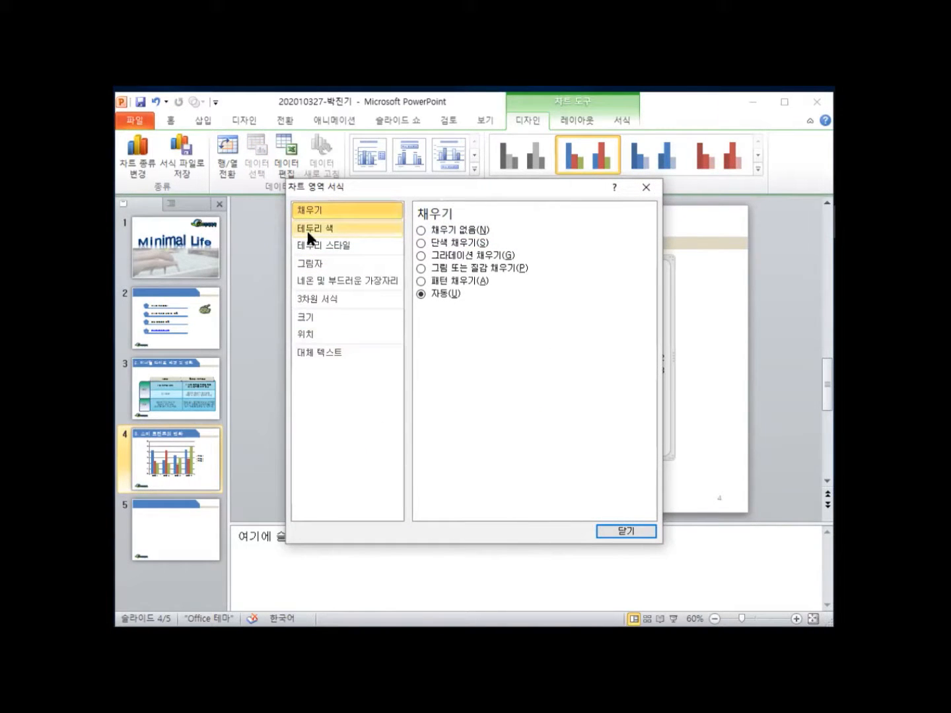
left_click(327, 230)
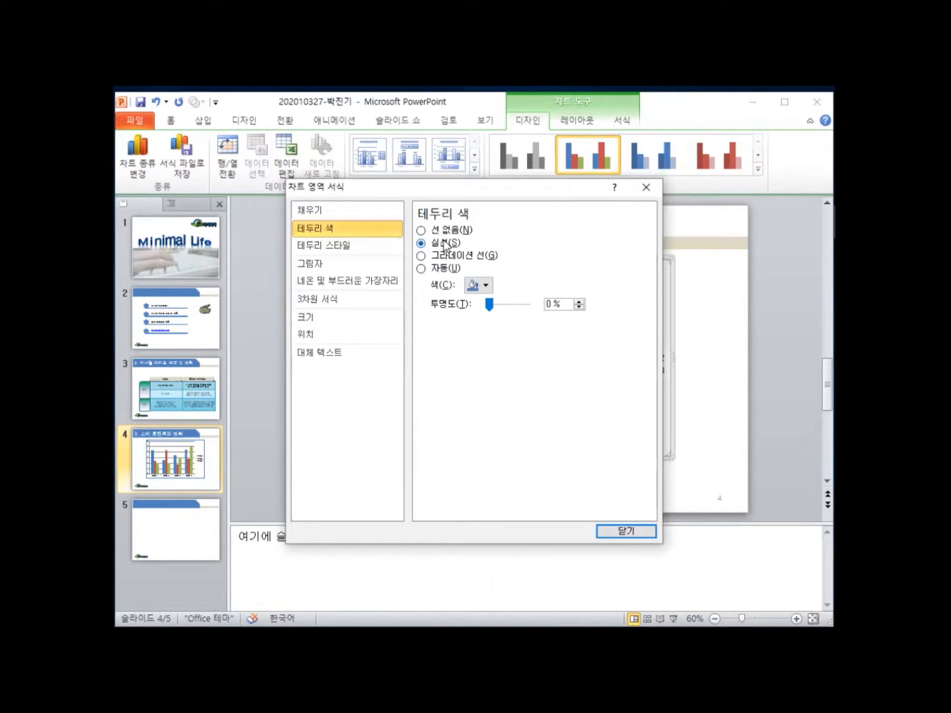
left_click(487, 286)
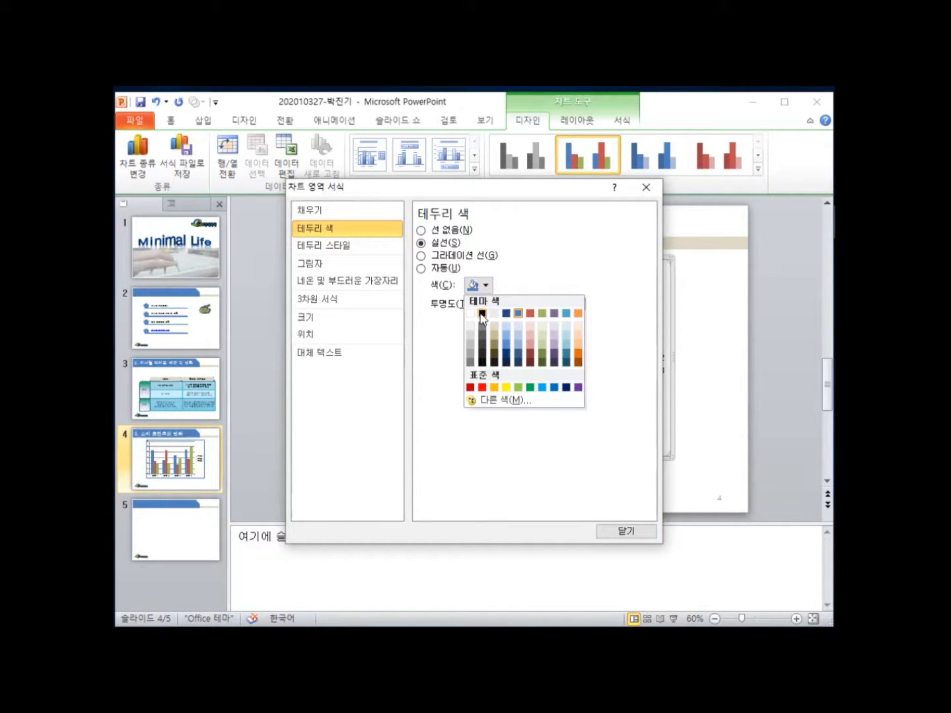
left_click(481, 313)
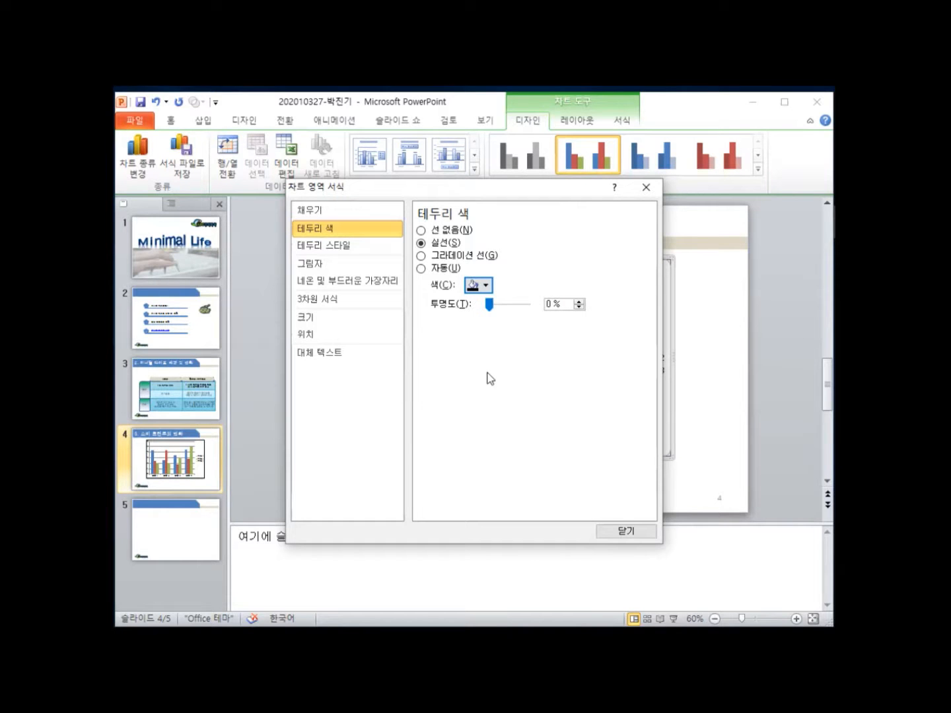
left_click(627, 531)
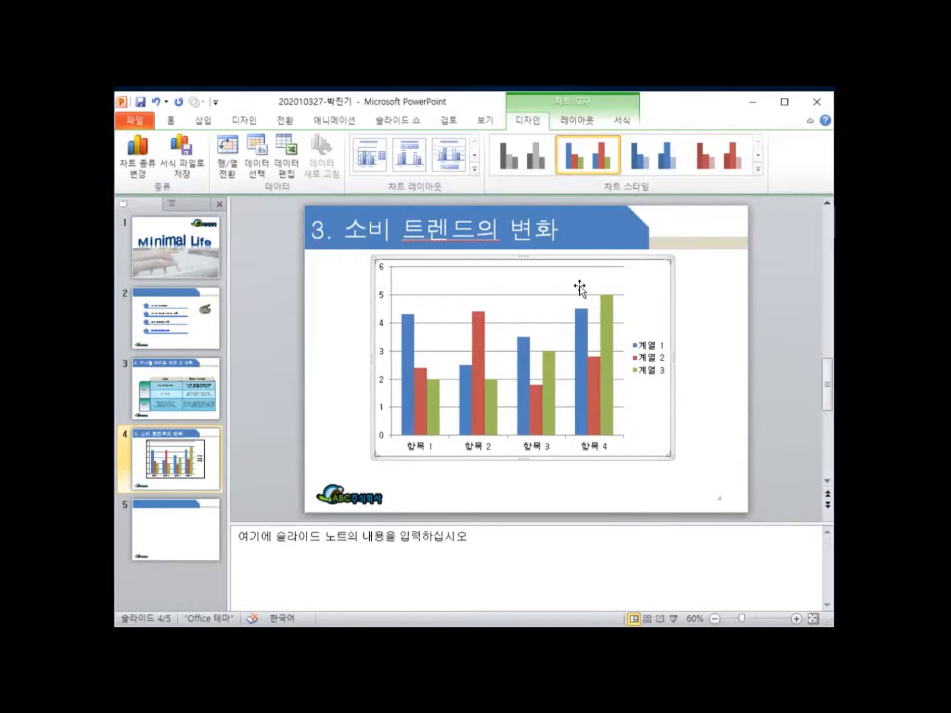
left_click(717, 297)
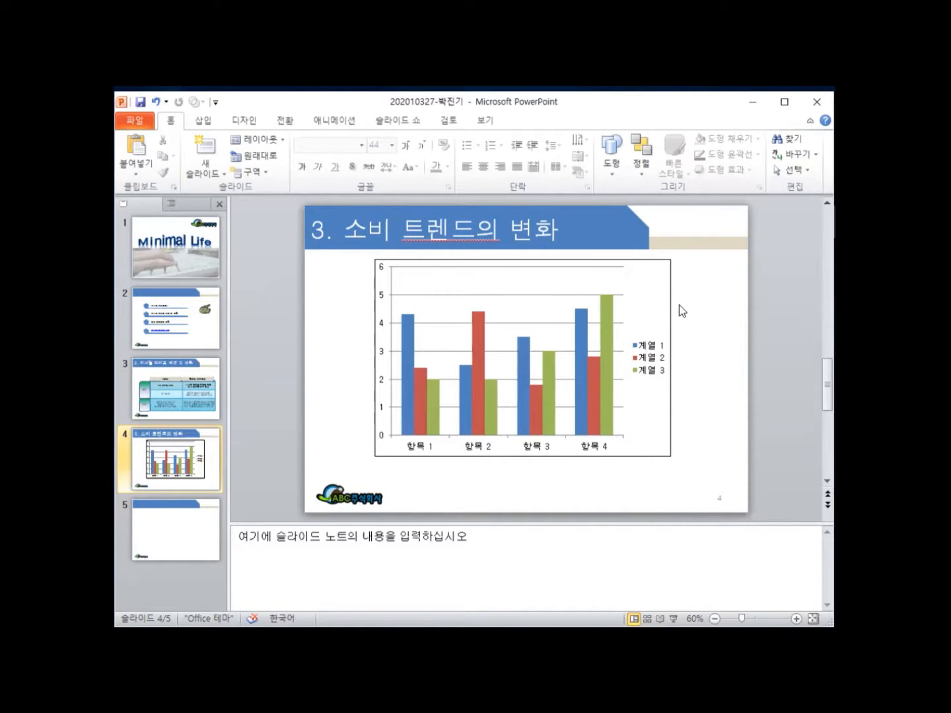
Open the chart's data sheet for editing, shrink its window slightly and move it over the slide.
left_click(374, 263)
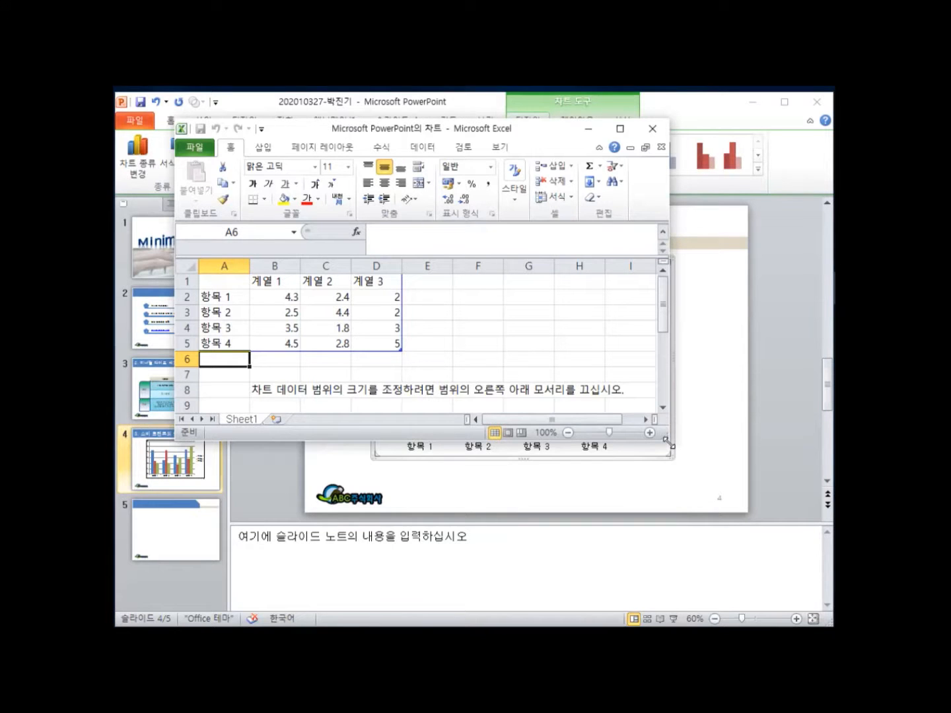
left_click_drag(666, 441, 654, 430)
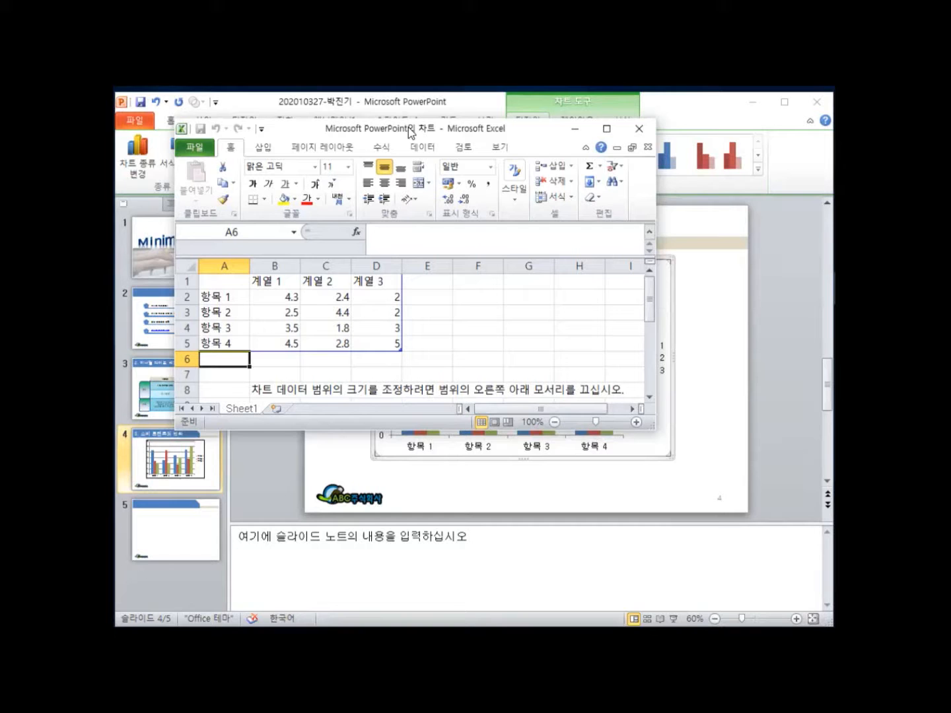
left_click_drag(409, 132, 516, 206)
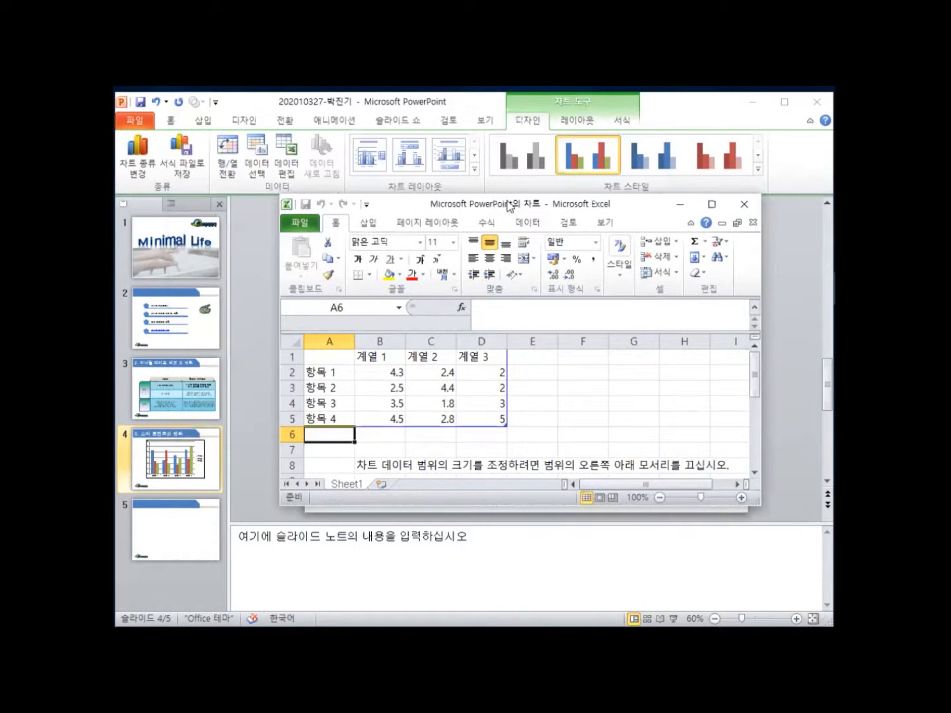
Enter 2016년 as the series header in B1 and fill the series across to D1, up to 2018년.
left_click(377, 358)
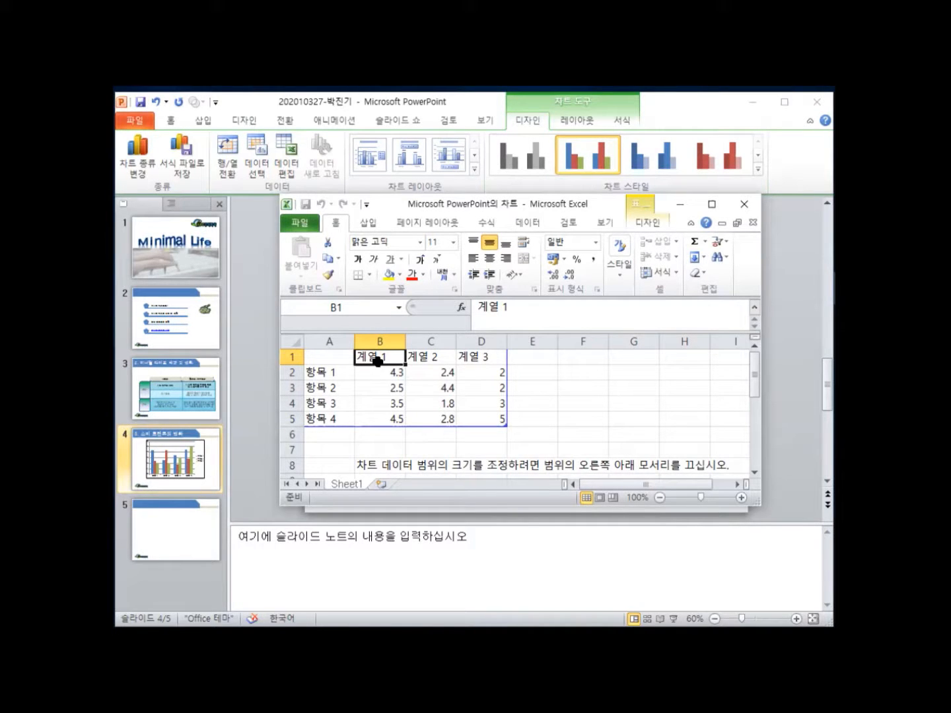
type("20")
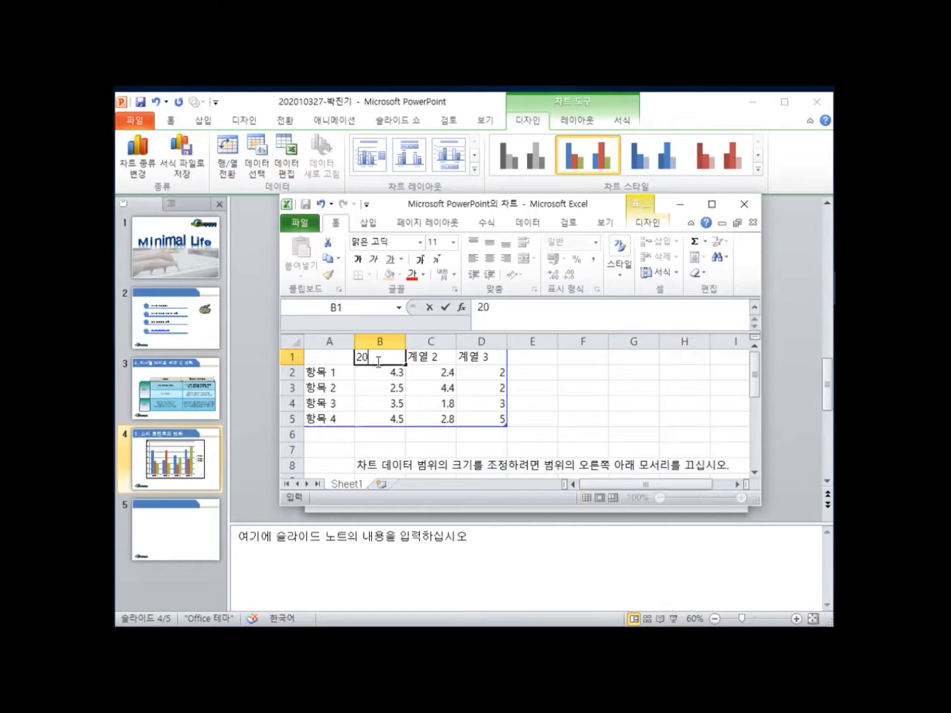
type("16년")
left_click(405, 363)
left_click_drag(405, 363, 495, 364)
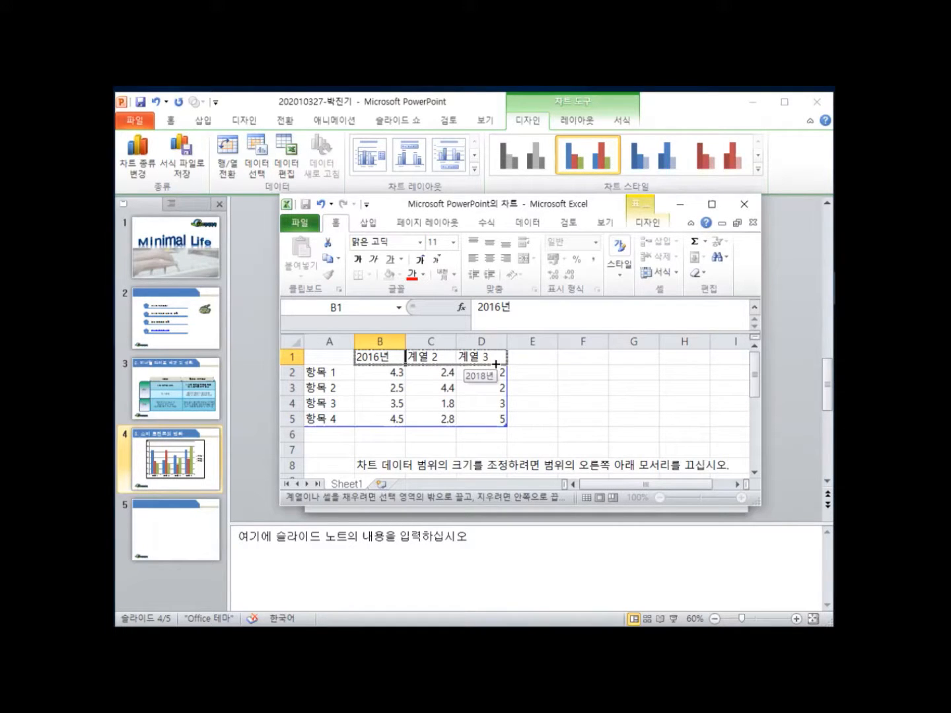
Extend the year header series across to F1, up to 2020년, and enter 결제금액(백만원) as the row label in A2.
left_click_drag(495, 363, 600, 364)
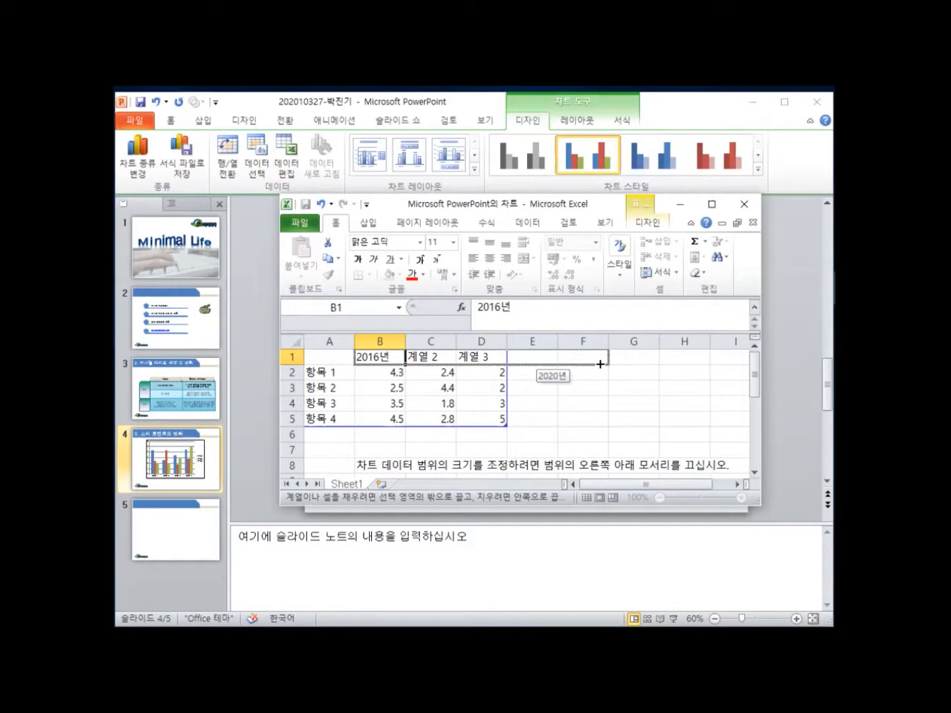
left_click_drag(600, 364, 600, 364)
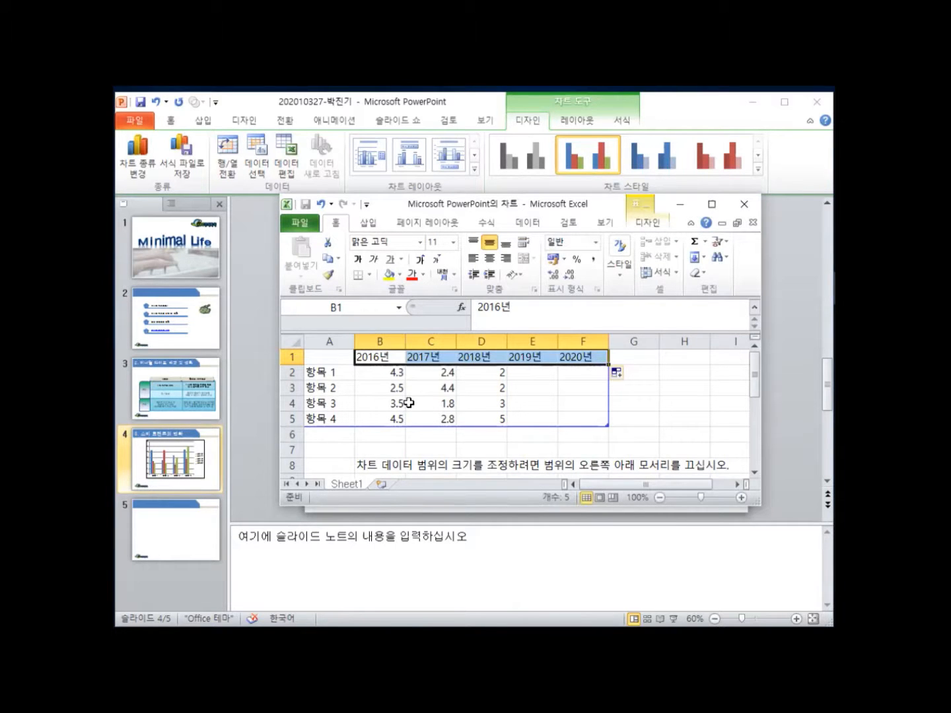
left_click(335, 374)
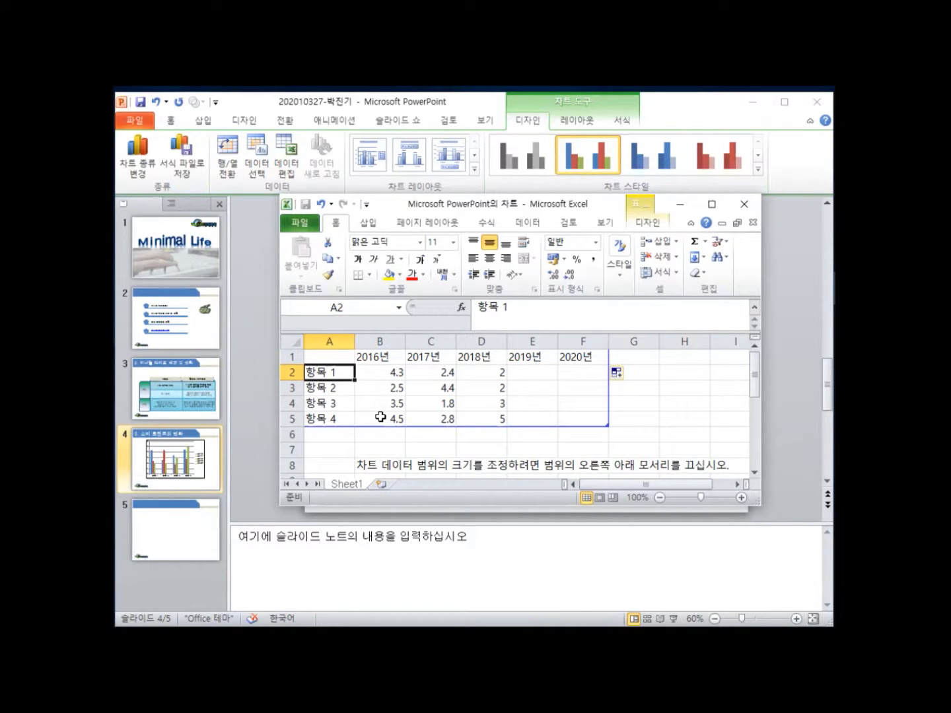
type("결")
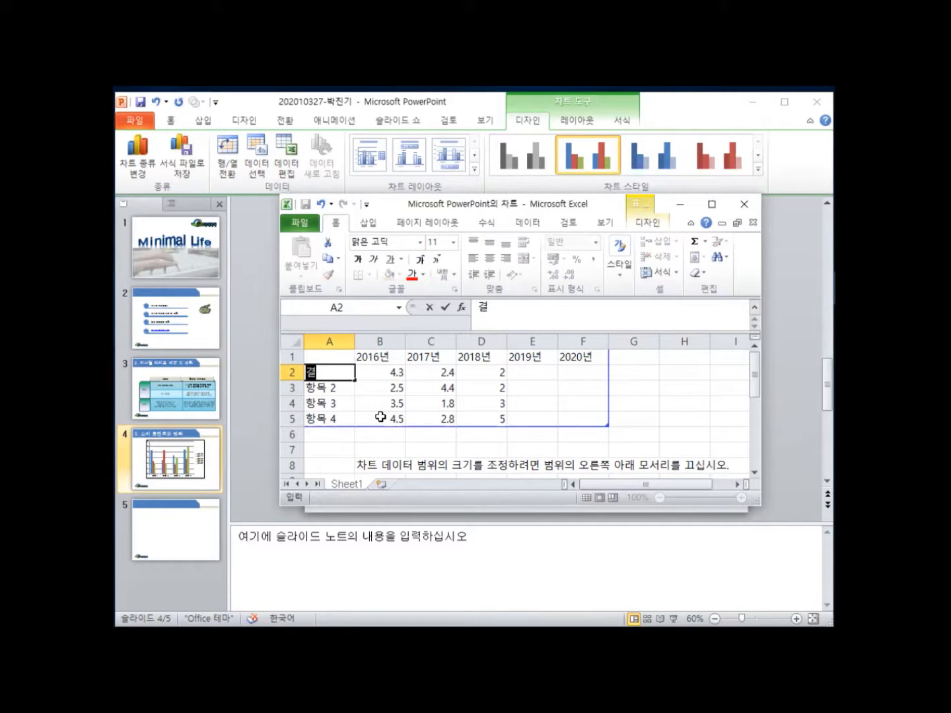
type("제금")
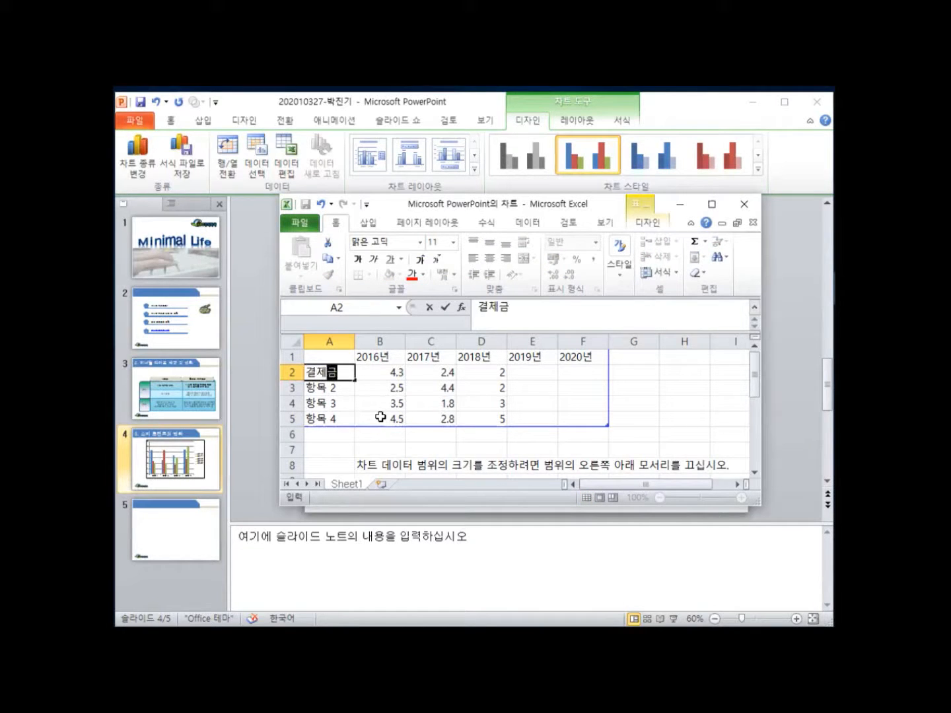
type("ㅇㅐㄱ")
type("(")
type("백마")
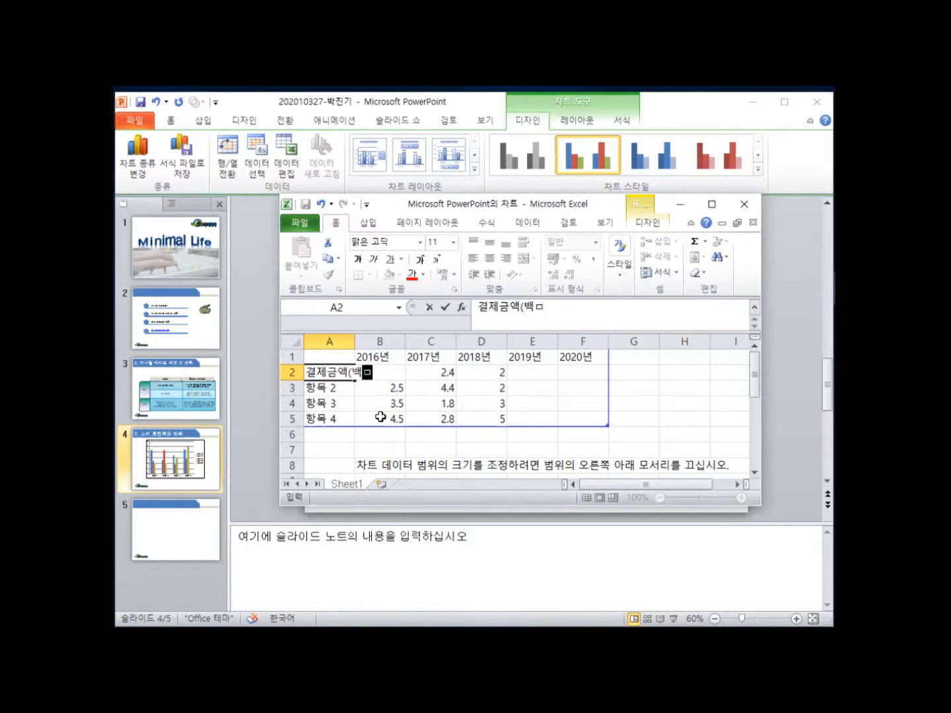
type("ㄴ원")
type(")")
key("Return")
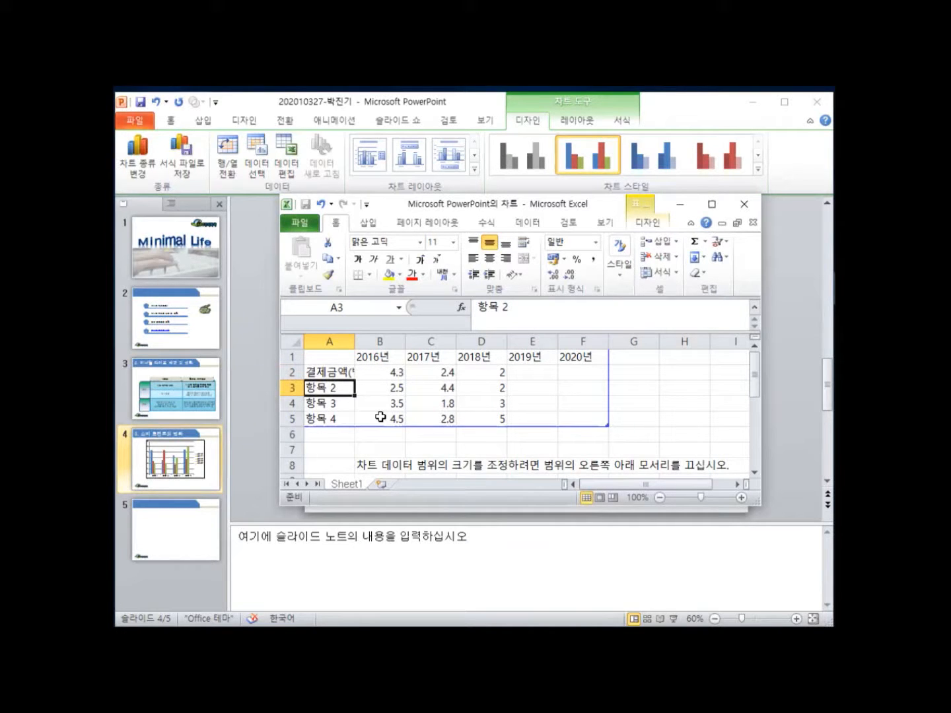
Enter 이용고객(명) as the row label in A3 and autofit the width of column A to its labels.
type("이요")
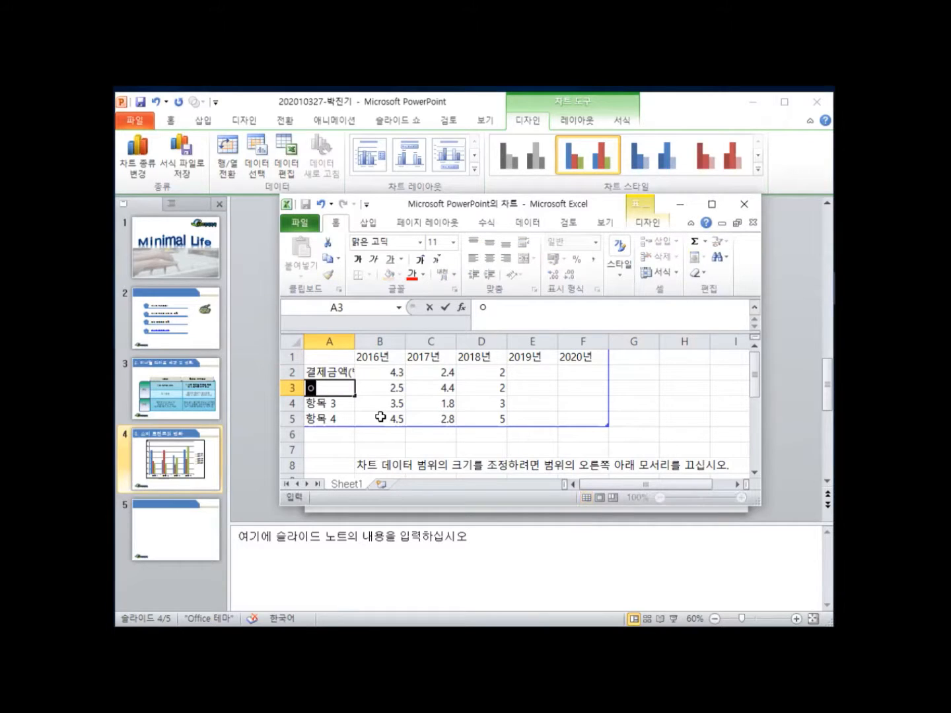
type("용고객")
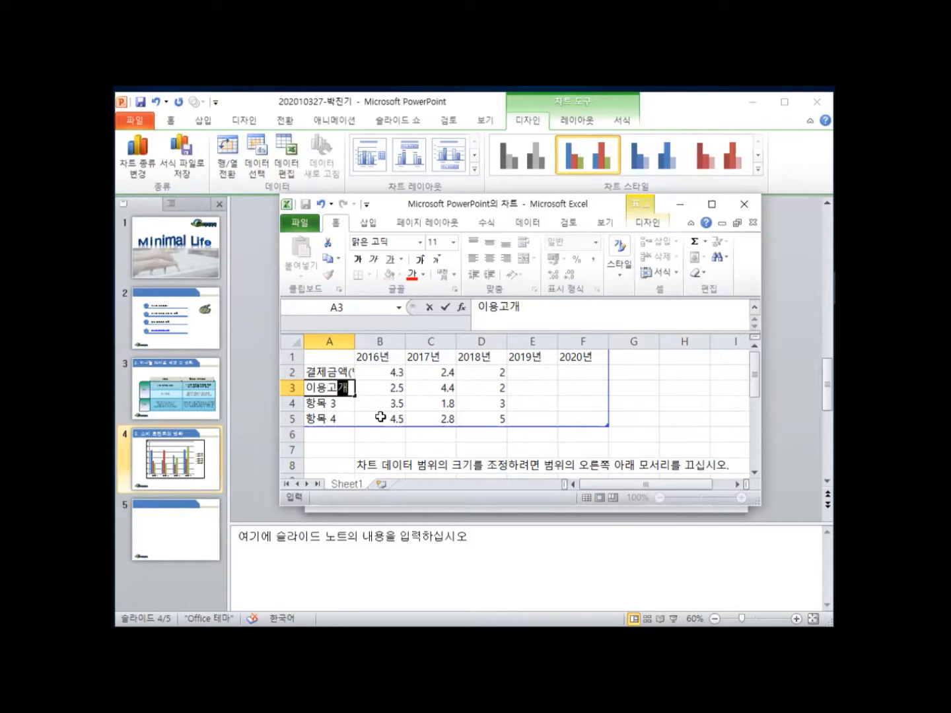
type("(명")
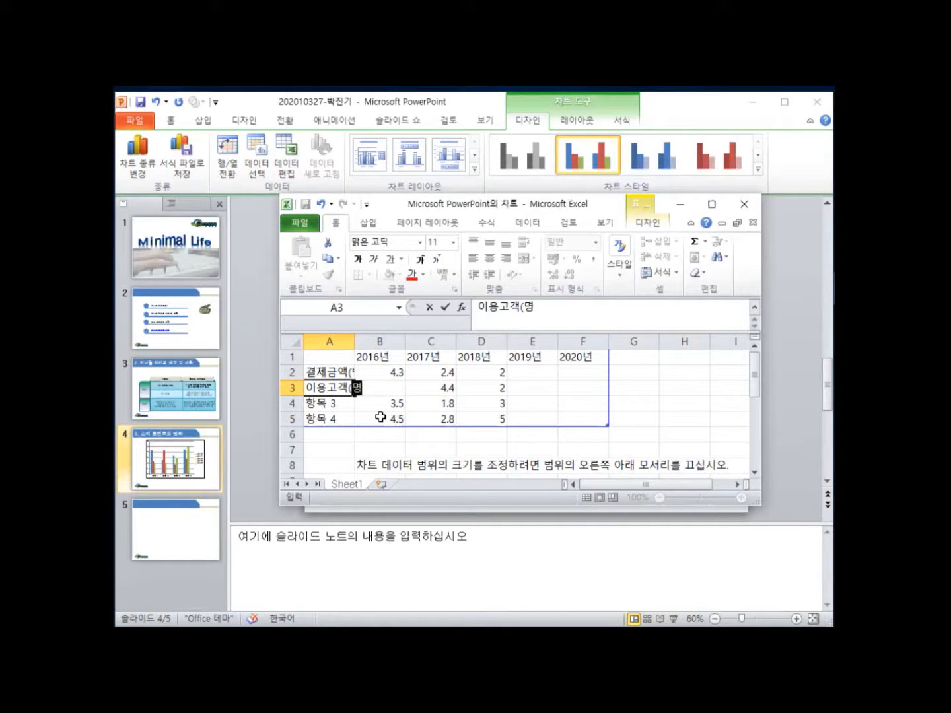
type(")")
key("Return")
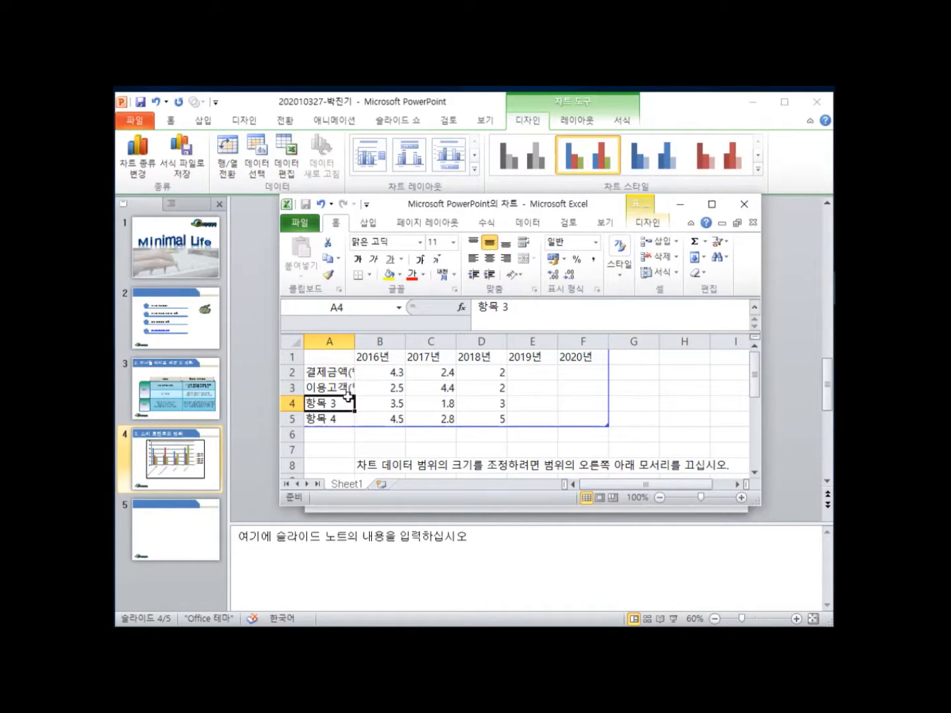
double_click(355, 342)
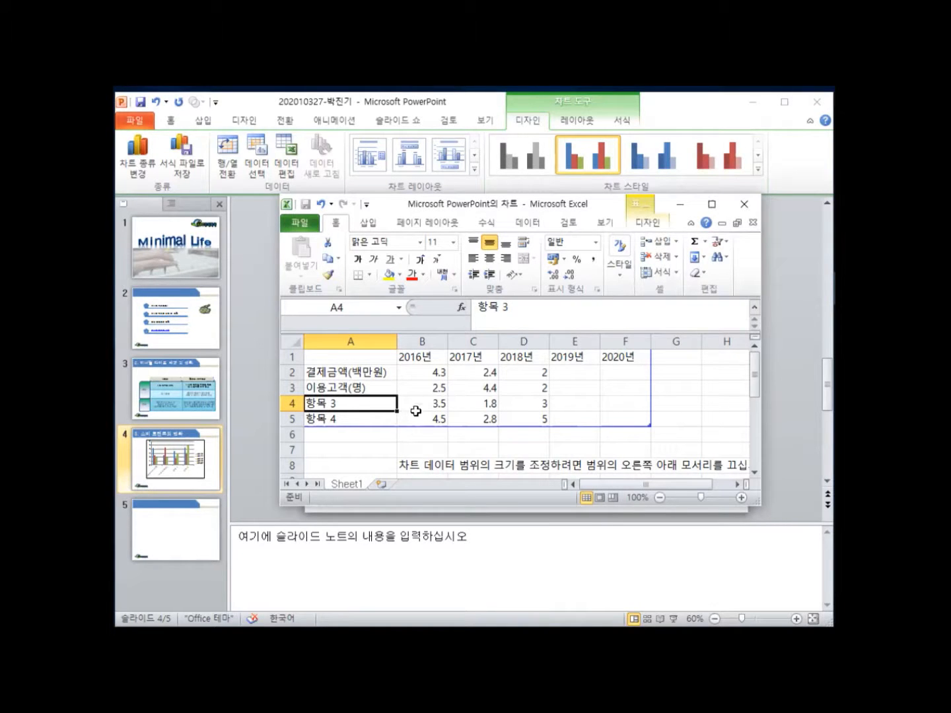
Fill the 결제금액(백만원) row from B2 to F2 with the values 27, 30, 311, 1437 and 1652.
left_click(420, 373)
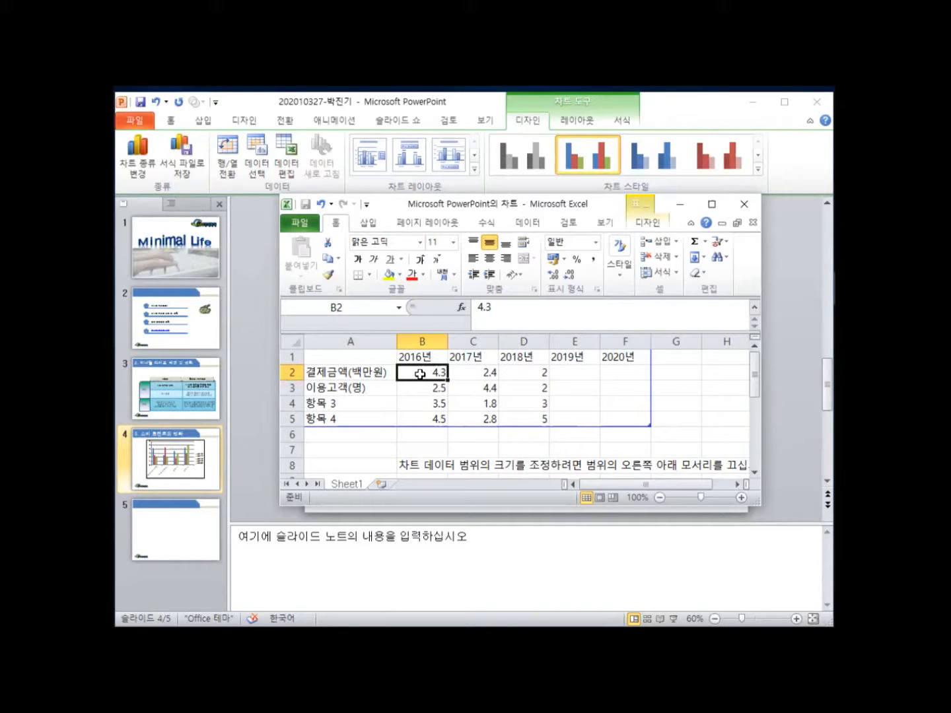
type("27")
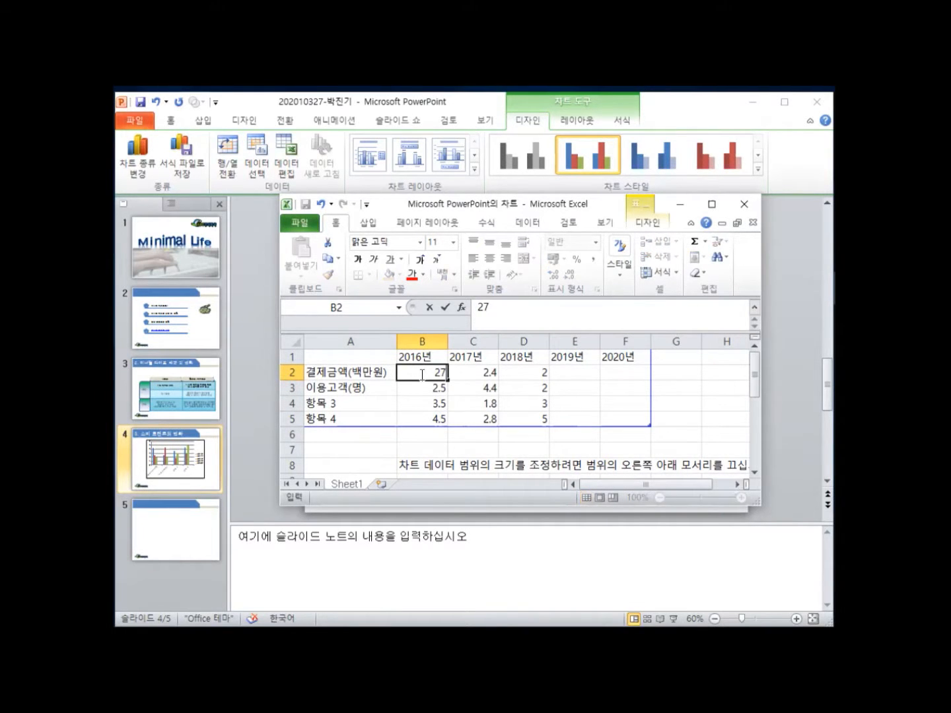
key("Tab")
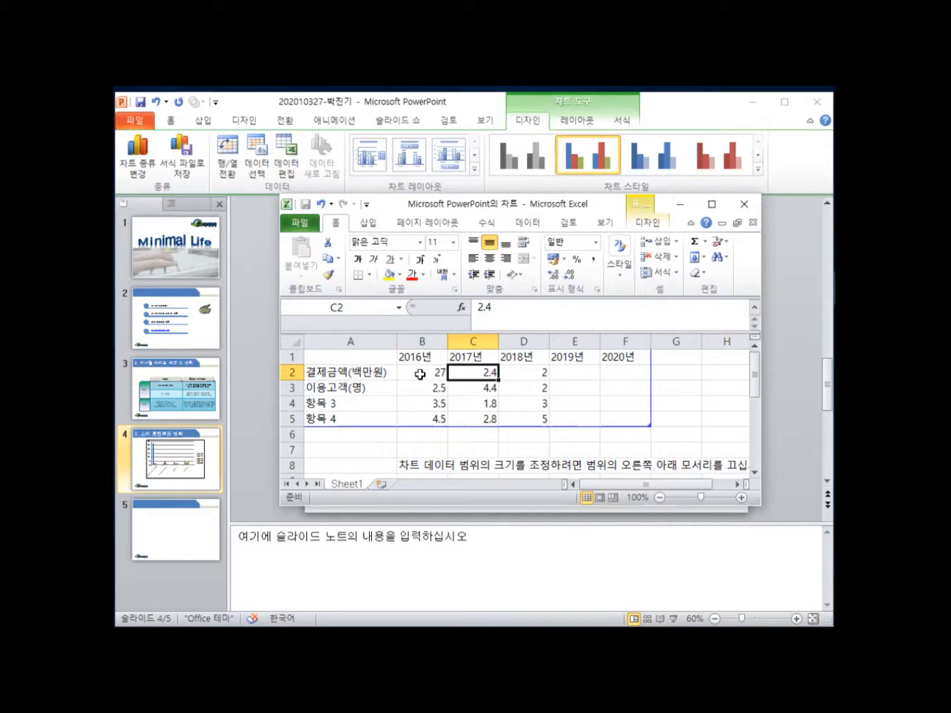
type("30")
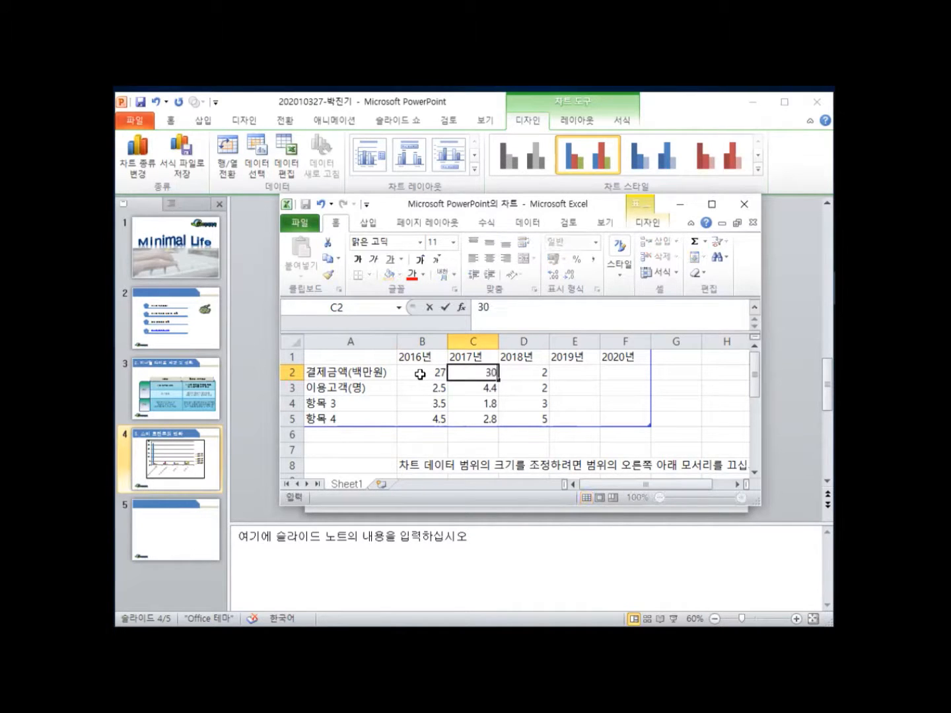
key("Tab")
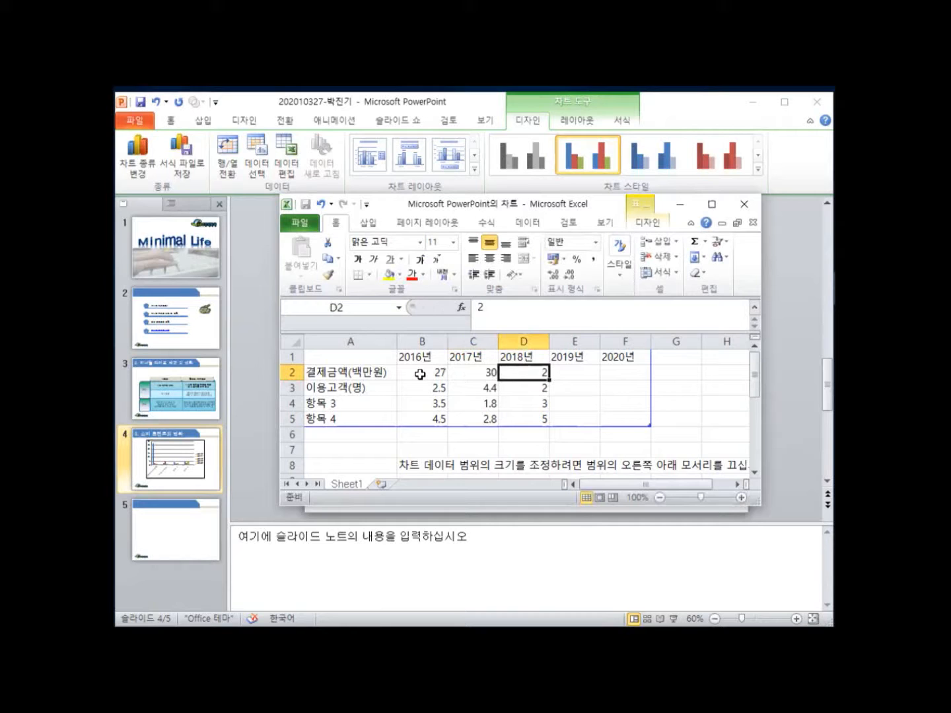
type("311")
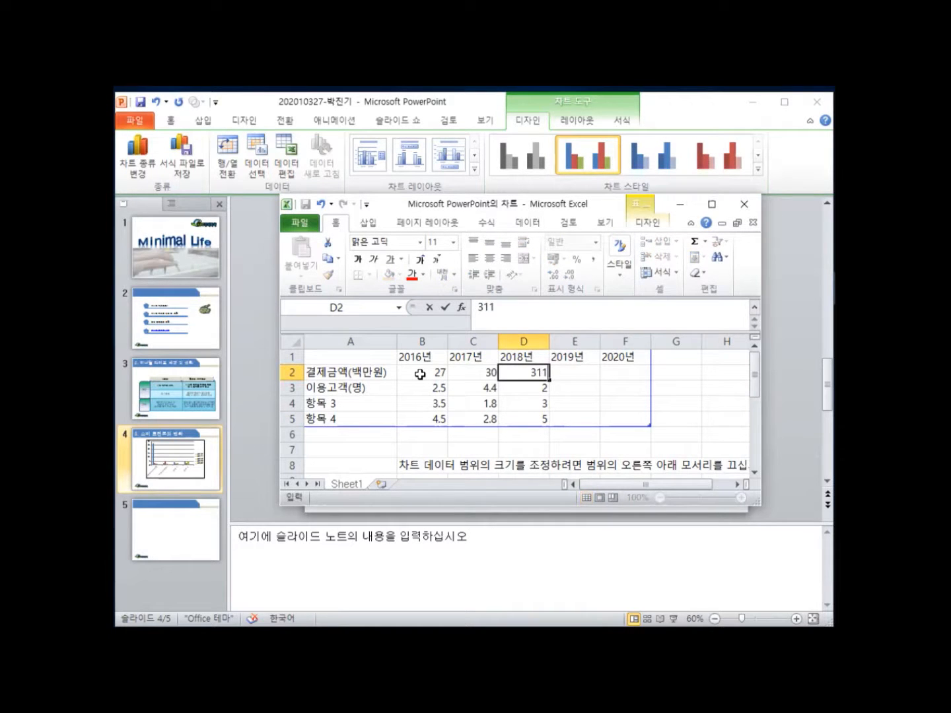
key("Tab")
type("14")
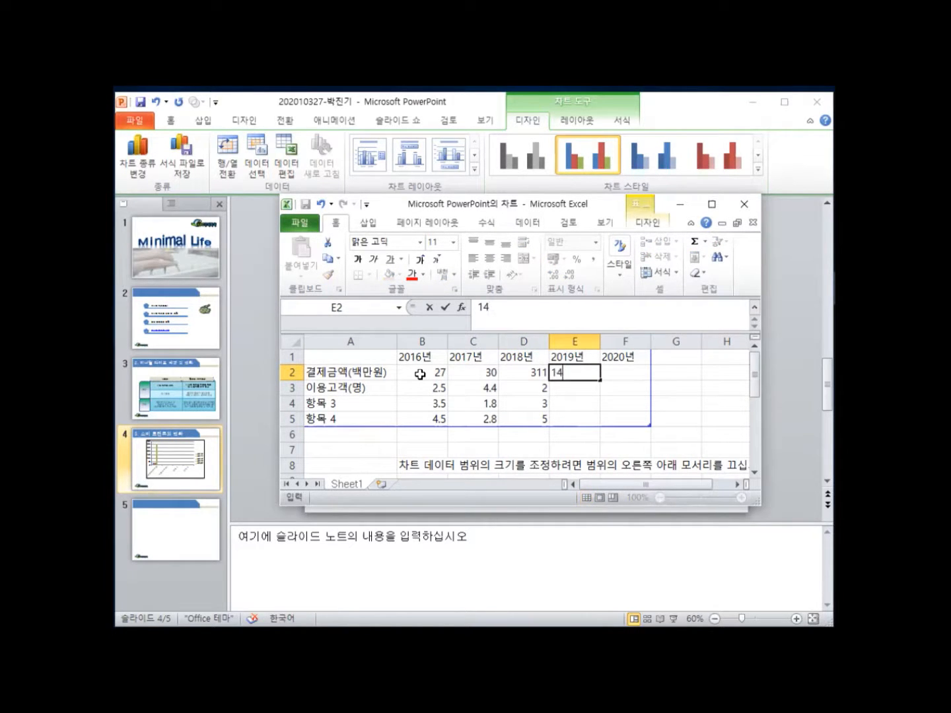
type("37")
key("Tab")
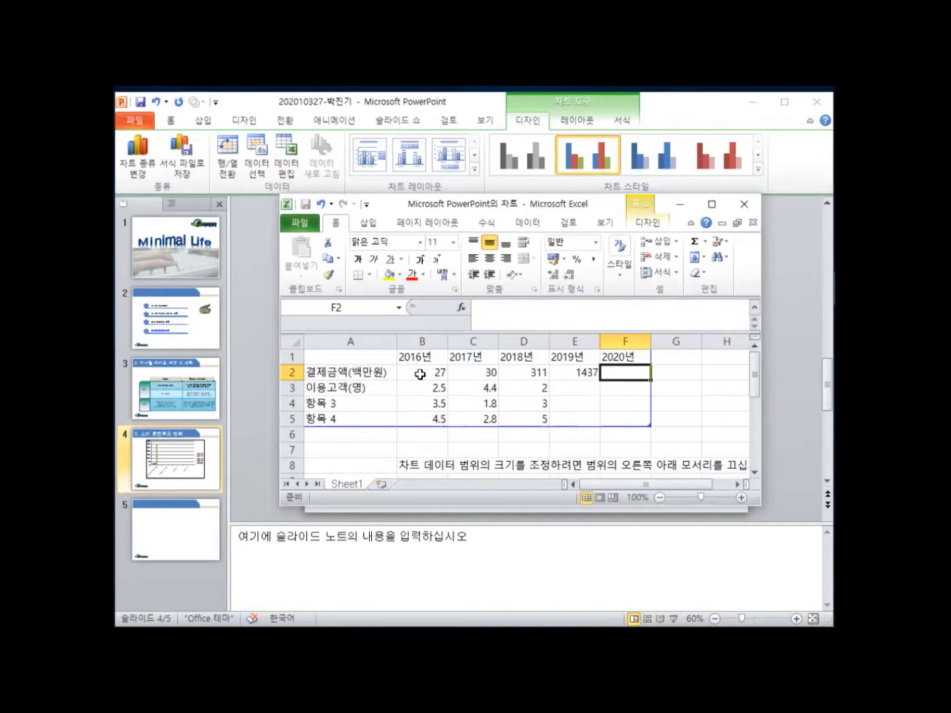
type("16")
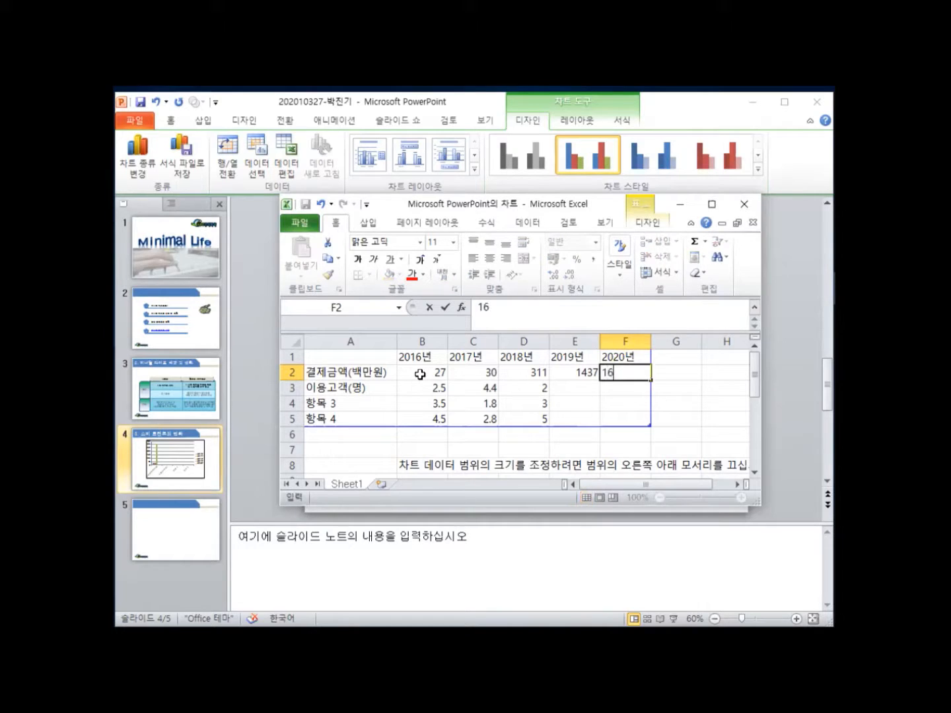
type("52")
key("Return")
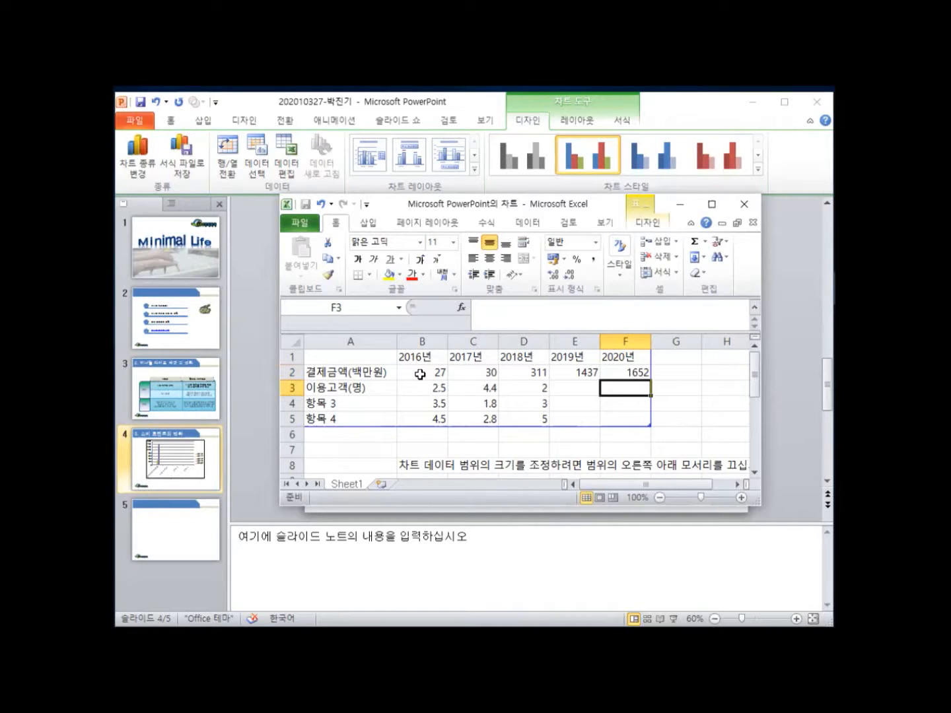
Fill the 이용고객(명) row from B3 to F3 with the values 105, 215, 1532, 5862 and 8431.
key("Left")
key("Left")
key("Left")
key("Left")
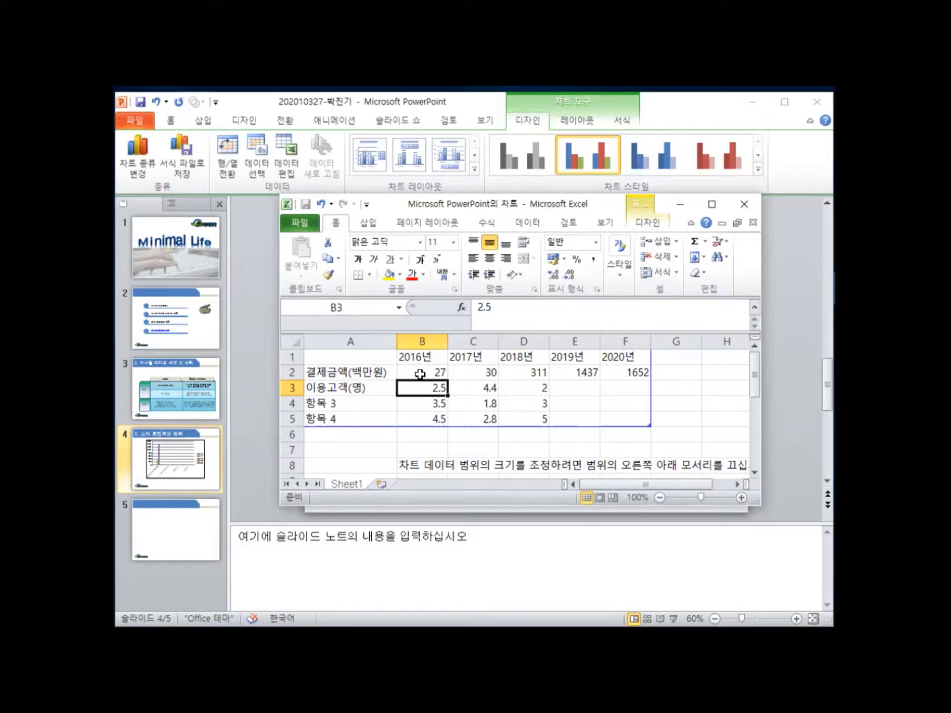
type("105")
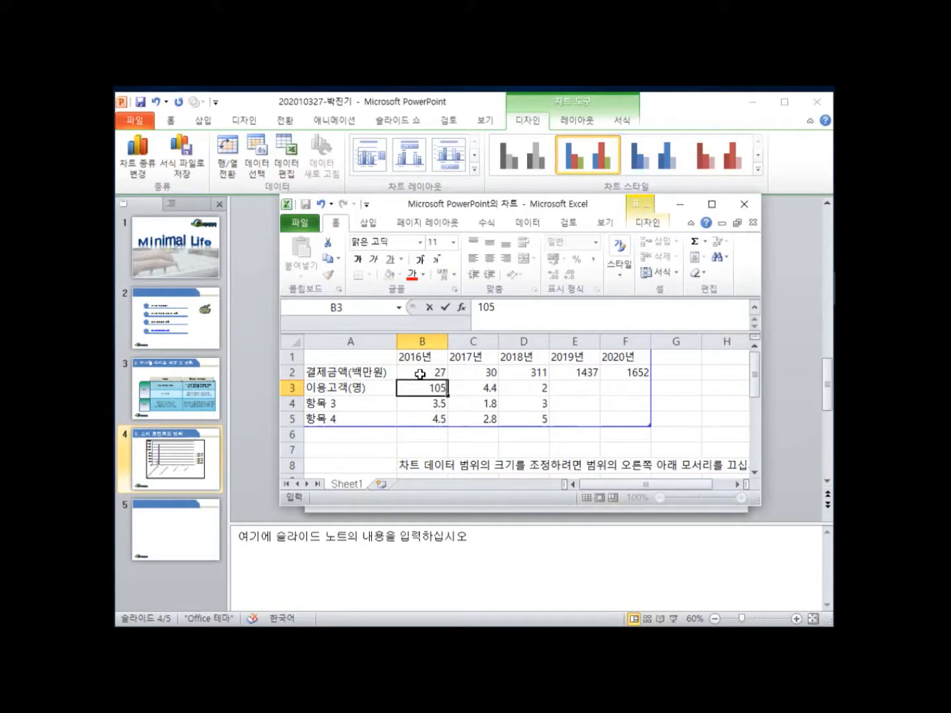
key("Tab")
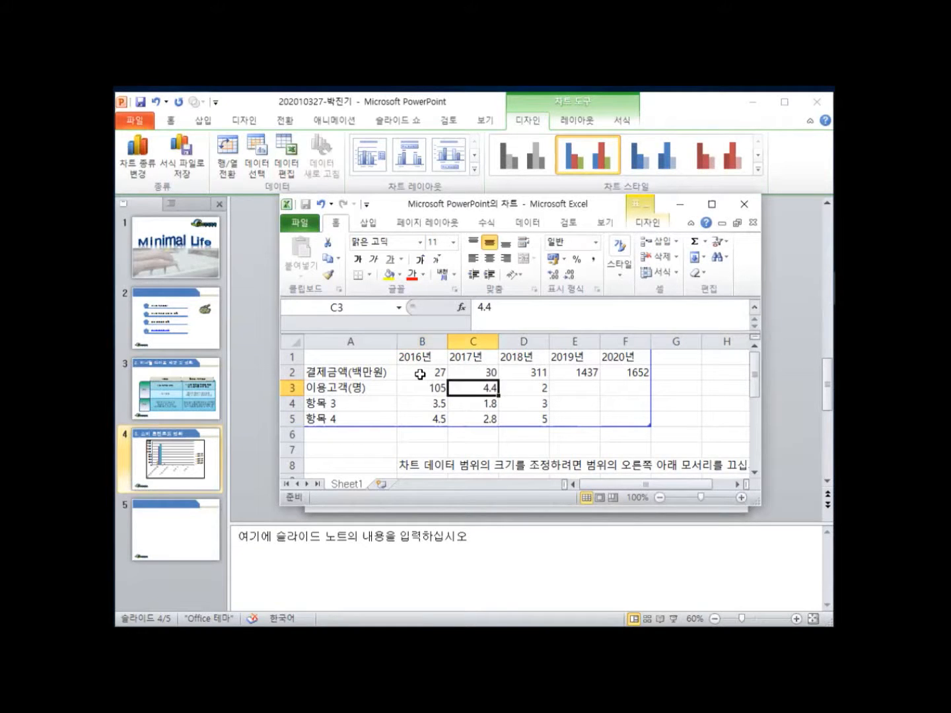
type("215")
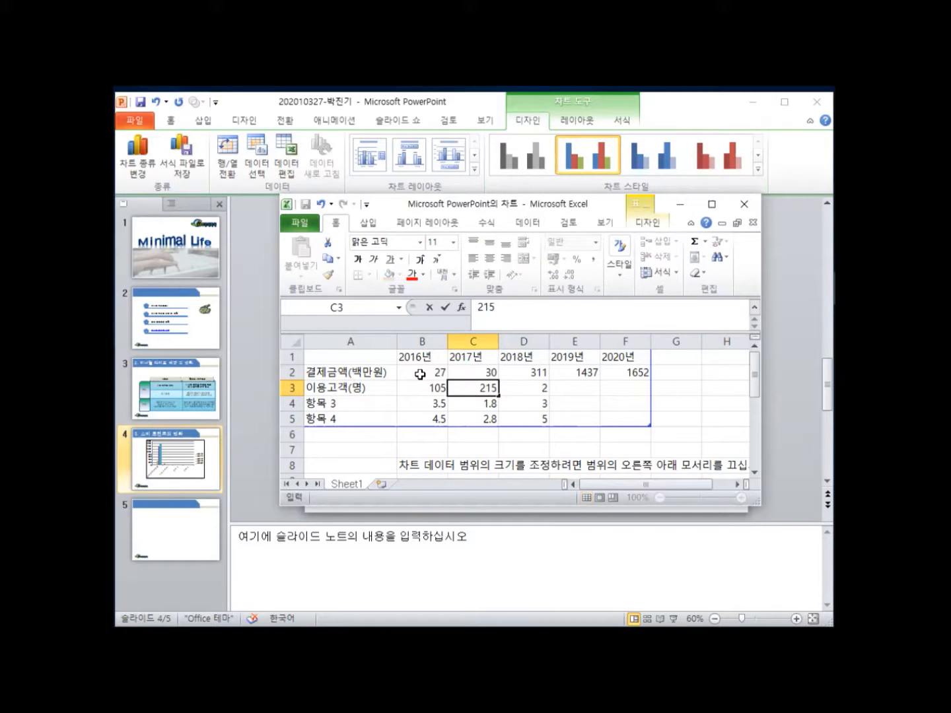
key("Tab")
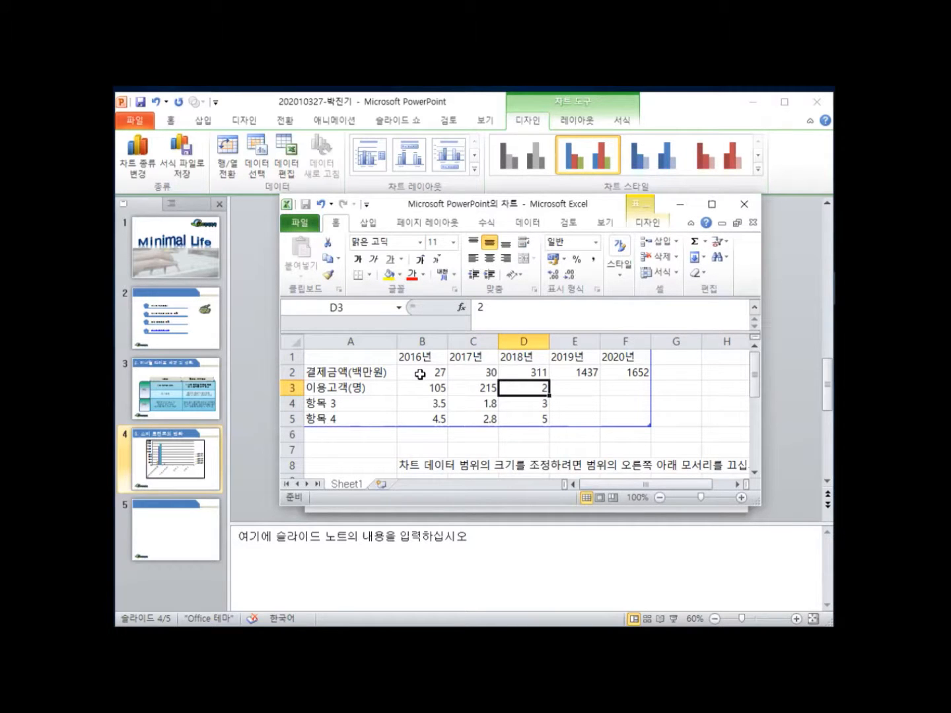
type("1532")
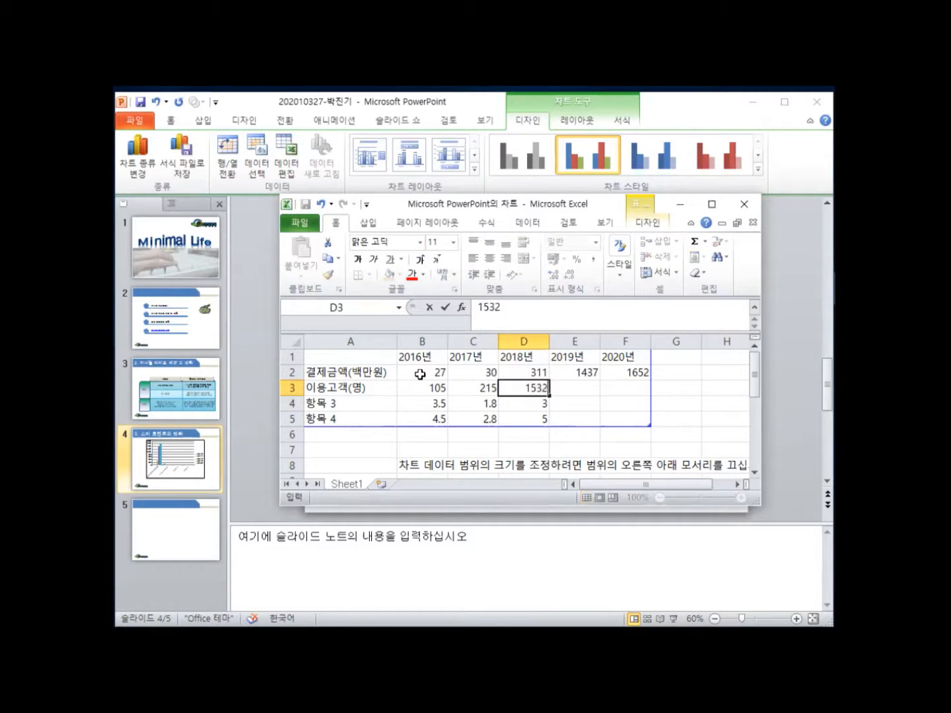
key("Tab")
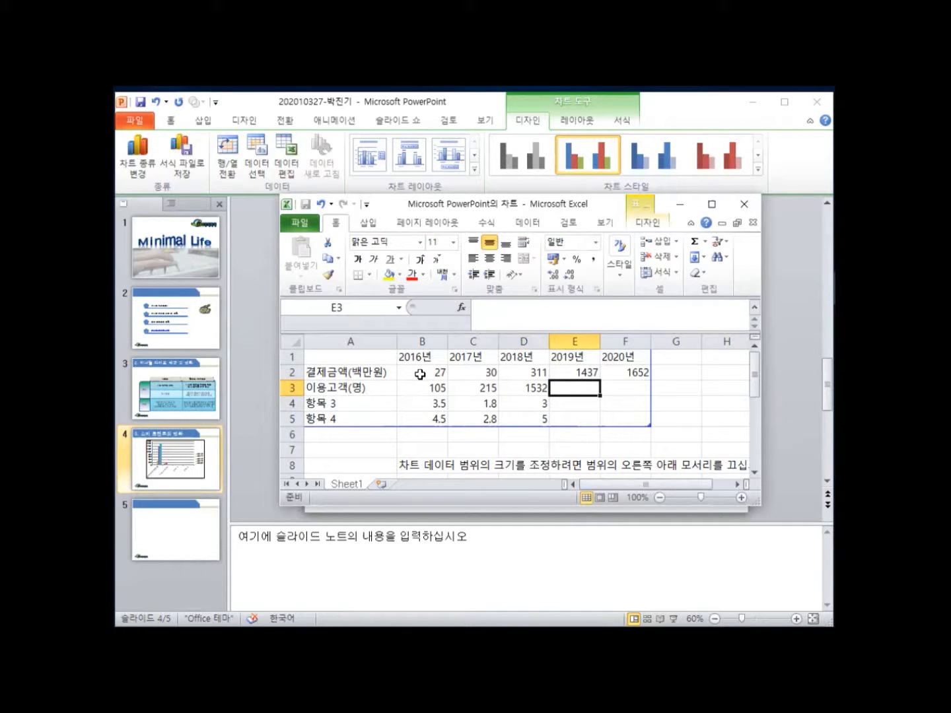
type("5862")
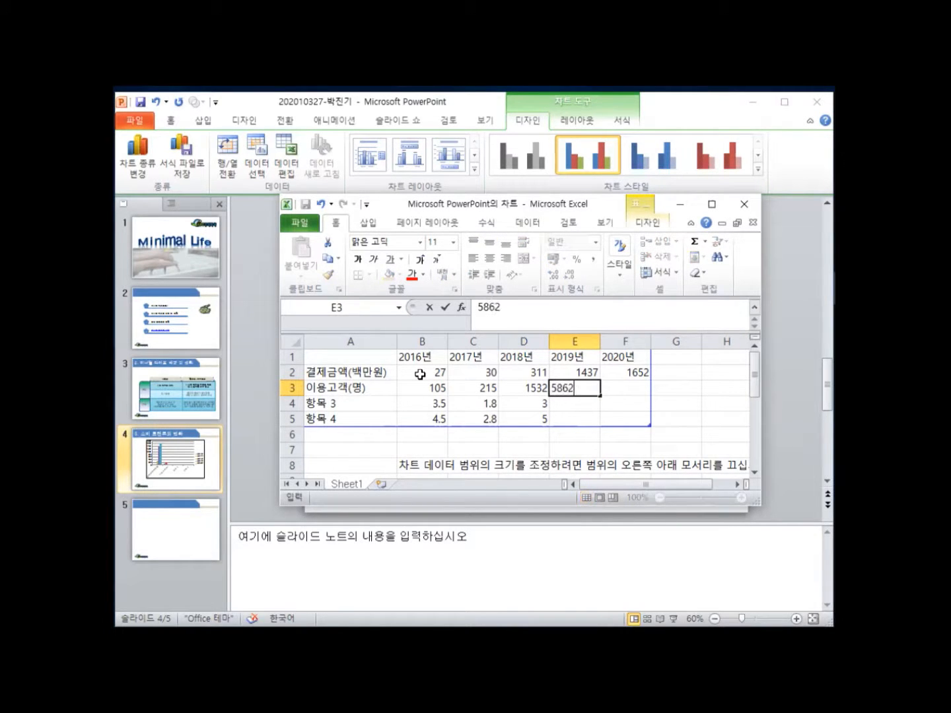
key("Tab")
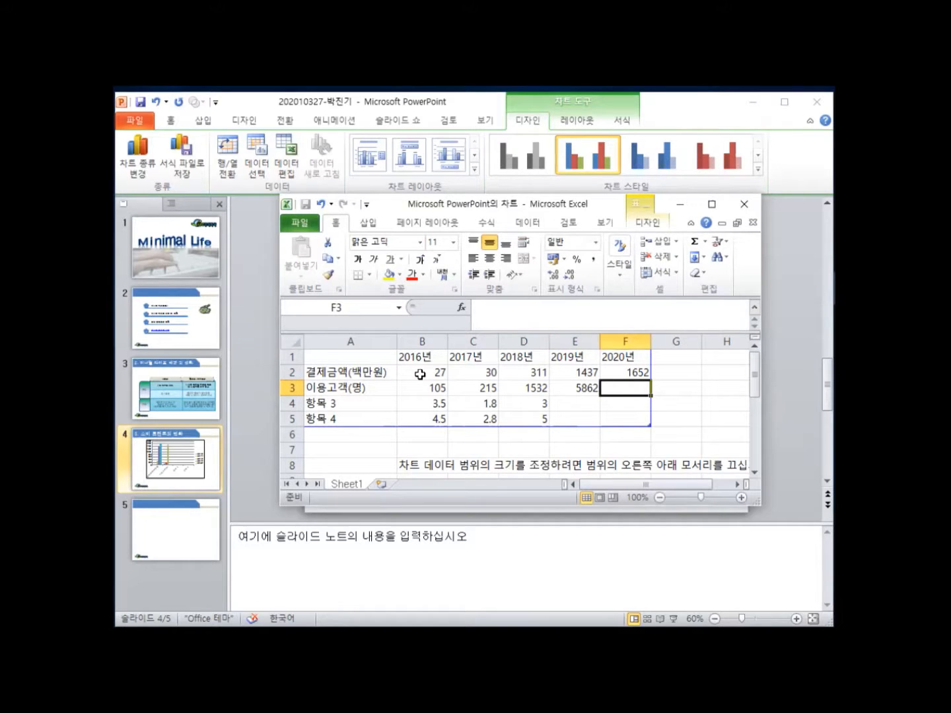
type("8")
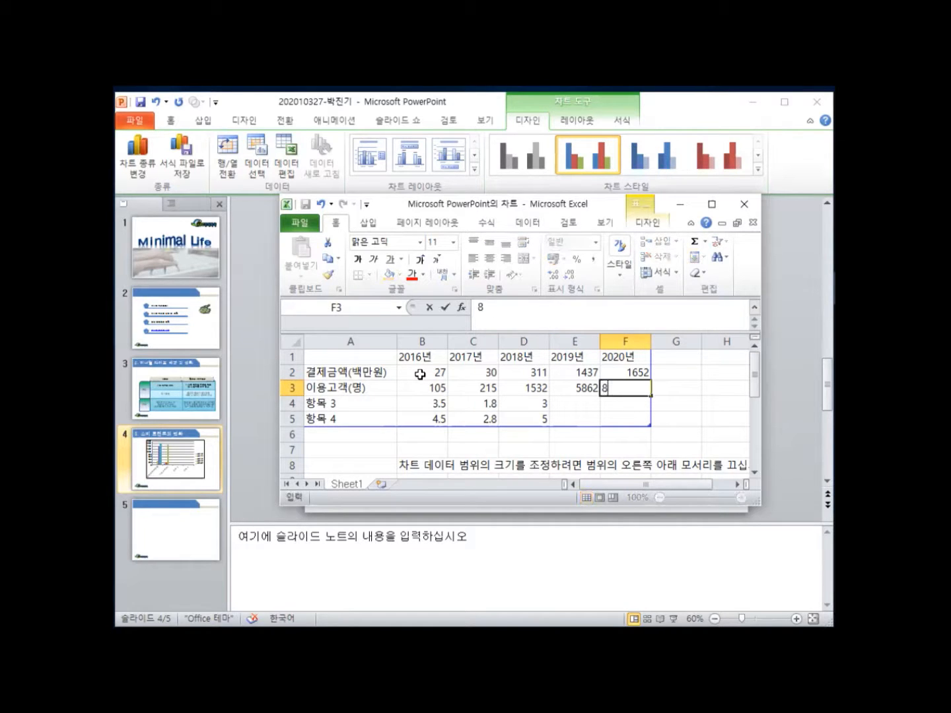
type("431")
key("Tab")
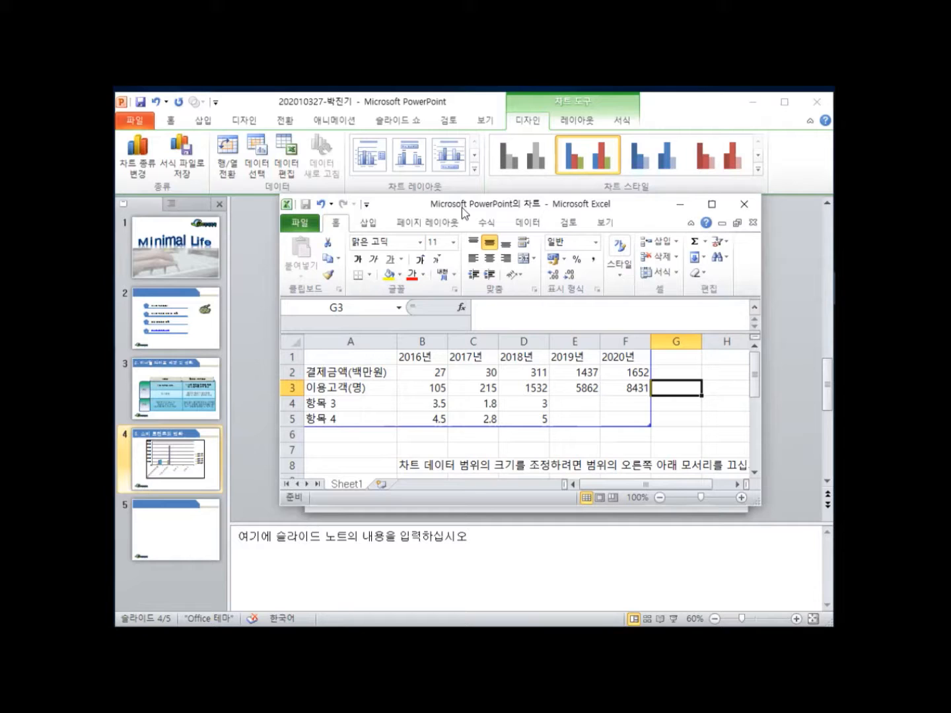
Move the data sheet window off the chart to check the plotted data, and bring it back over the slide.
left_click_drag(462, 208, 480, 457)
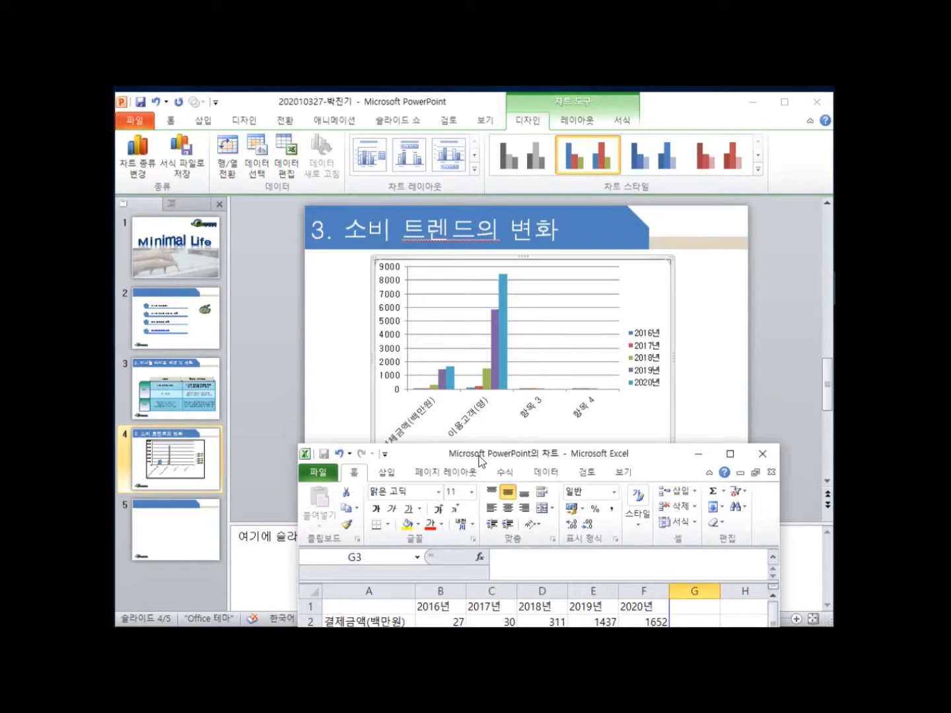
left_click_drag(480, 461, 438, 206)
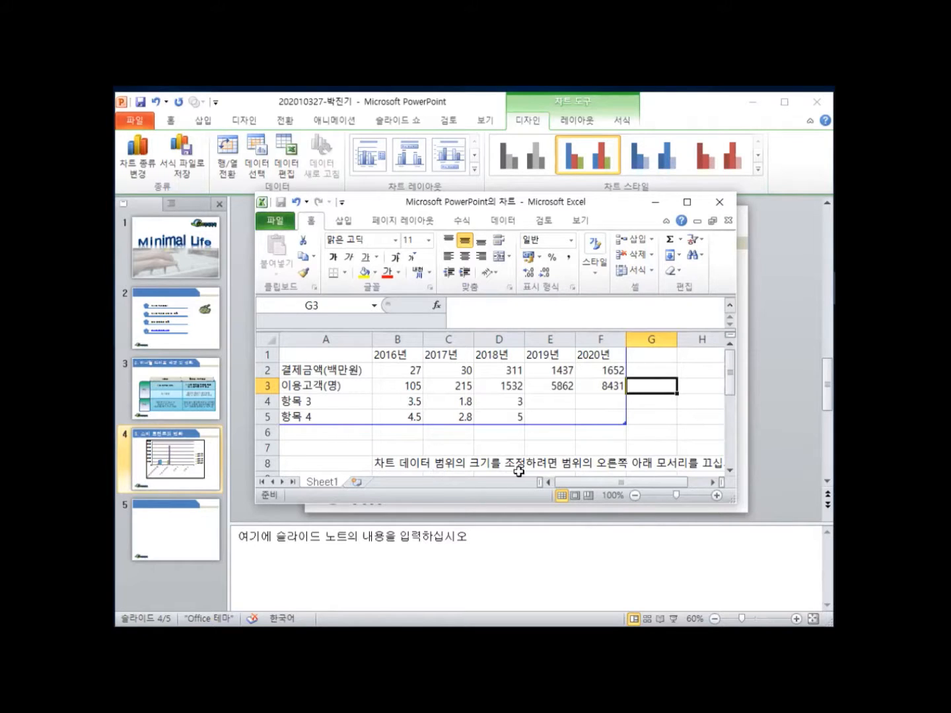
Shrink the chart data range so it ends at F3, leaving out the 항목 3 and 항목 4 rows.
mouse_move(584, 485)
left_mouse_down()
mouse_move(605, 485)
mouse_move(583, 486)
mouse_move(604, 486)
mouse_move(591, 486)
mouse_move(598, 492)
left_mouse_up()
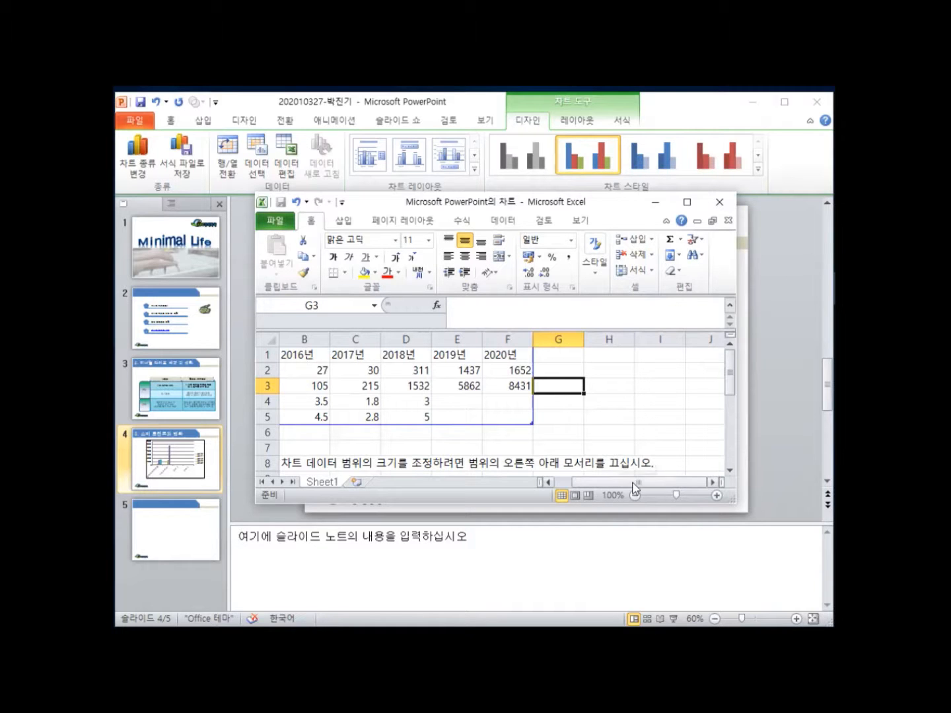
left_click_drag(635, 488, 614, 486)
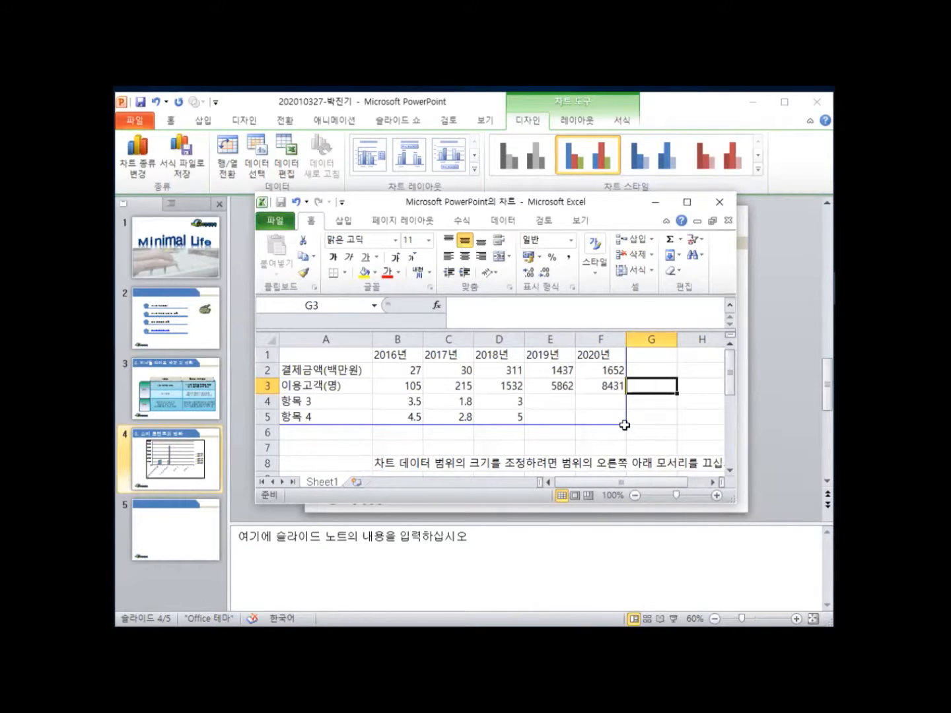
left_click_drag(625, 423, 621, 389)
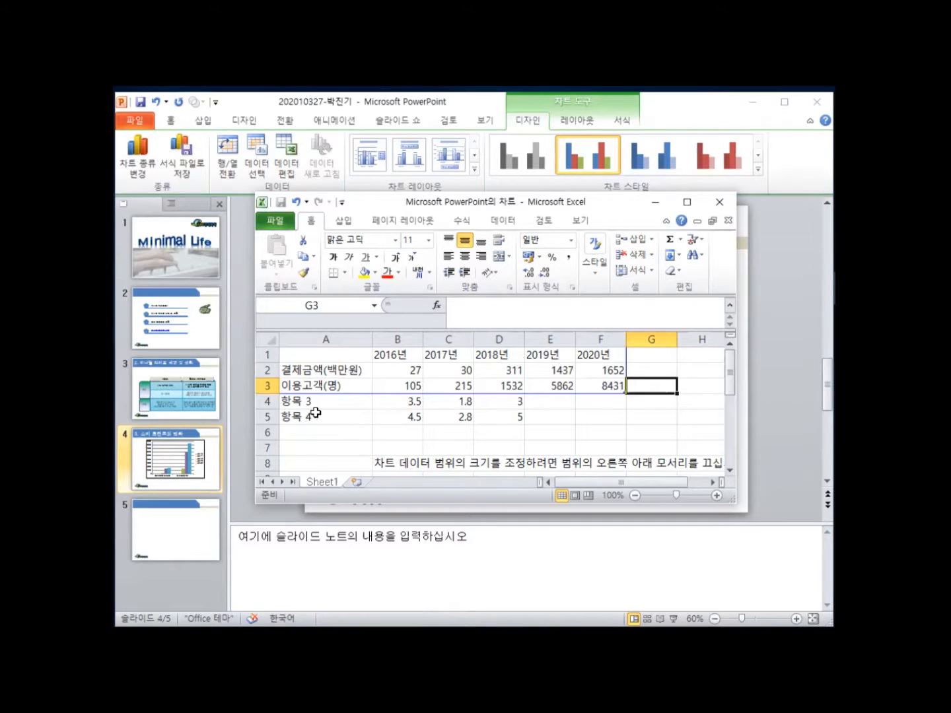
Clear the contents of the leftover sample cells A4 to D5 in the chart data sheet.
left_click_drag(316, 401, 496, 417)
right_click(496, 417)
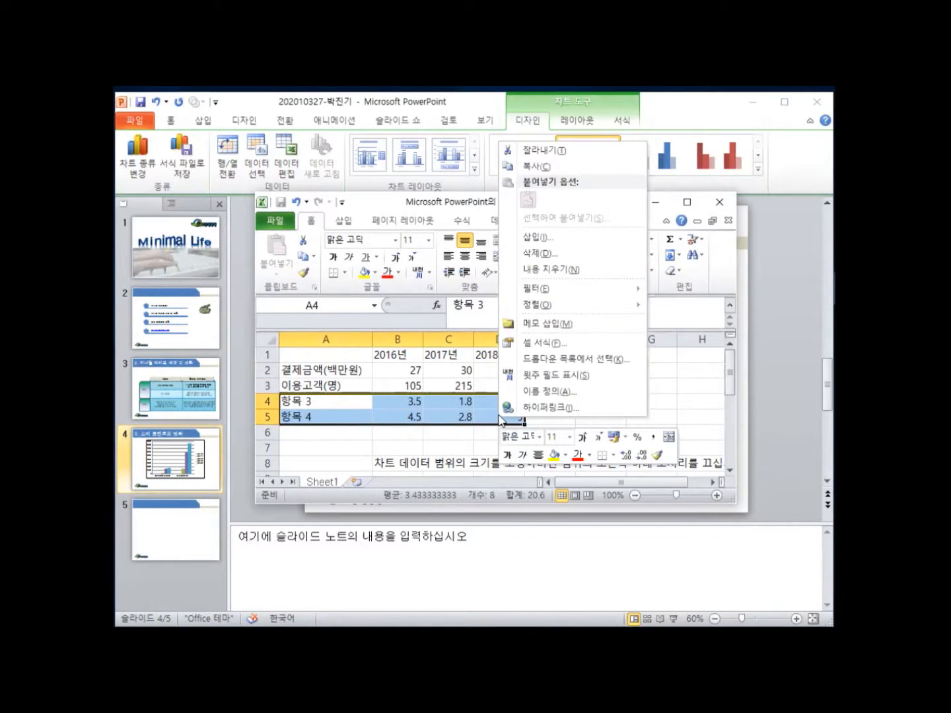
left_click(562, 269)
left_click(554, 415)
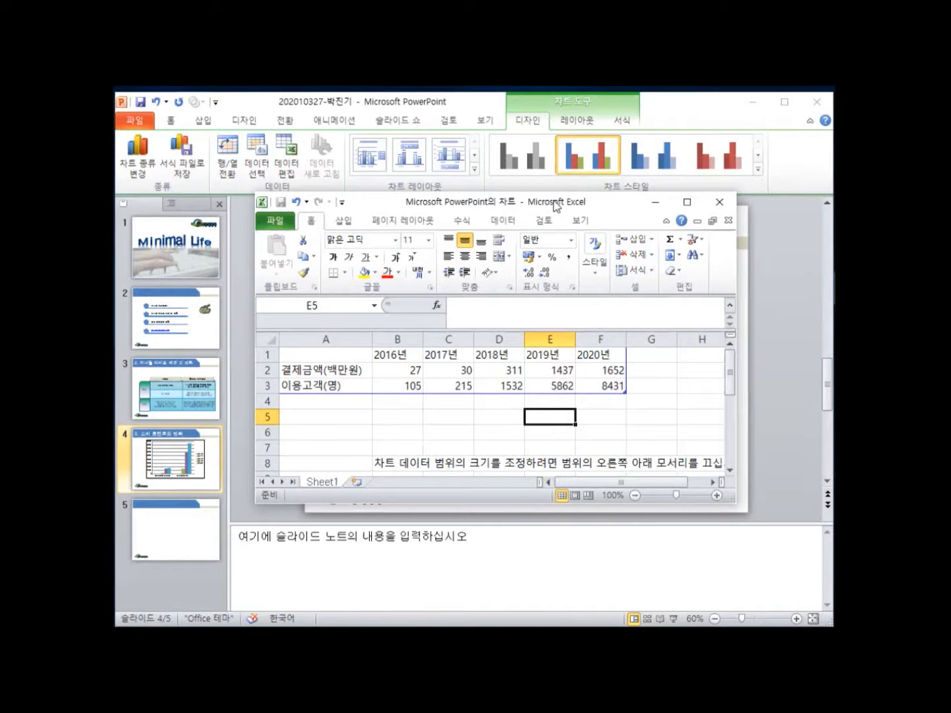
Switch the chart's rows and columns to put the years on the horizontal axis, and apply the layout with chart title, vertical axis title and data table.
left_click_drag(555, 206, 533, 488)
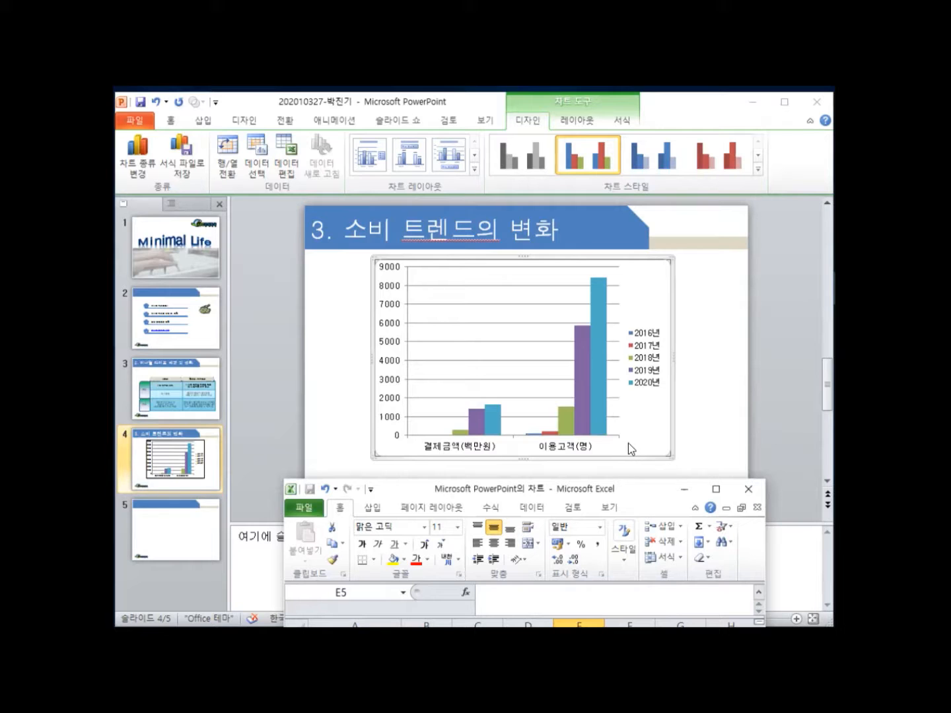
left_click(227, 148)
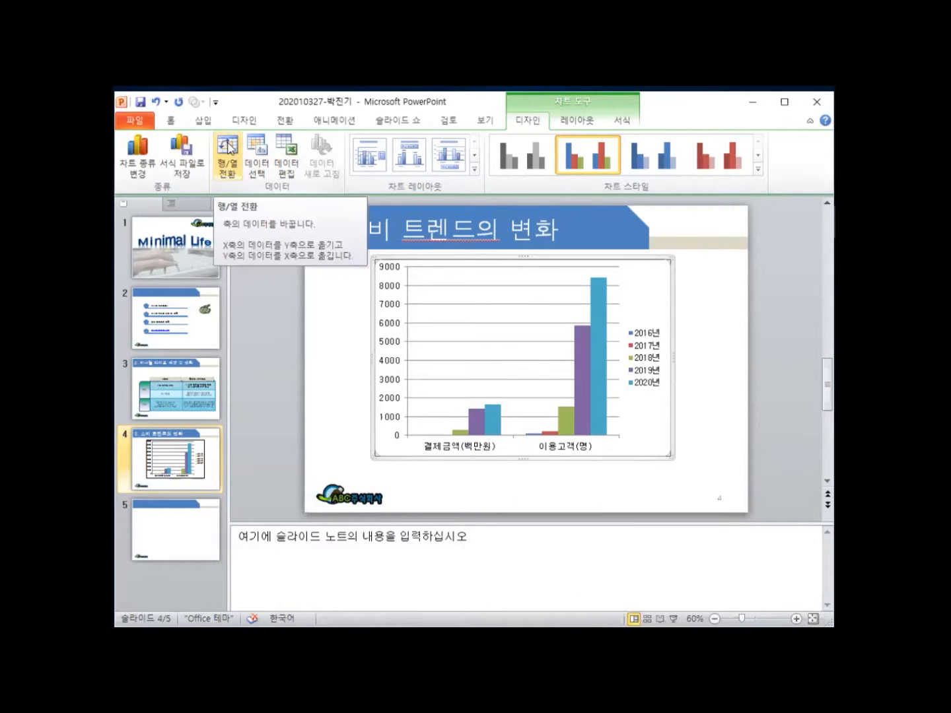
left_click(229, 146)
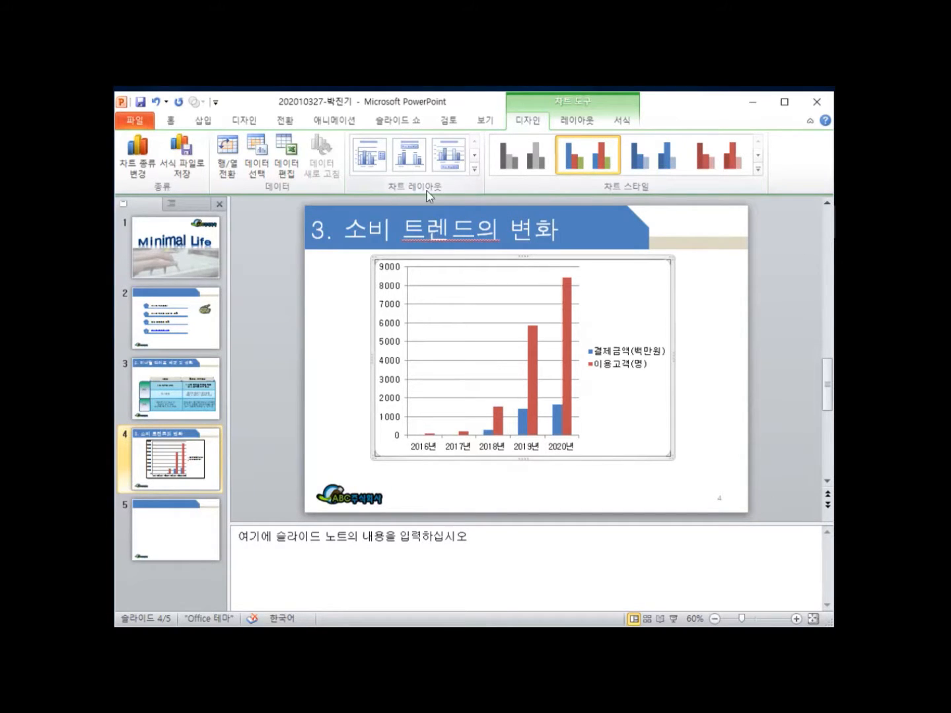
left_click(474, 173)
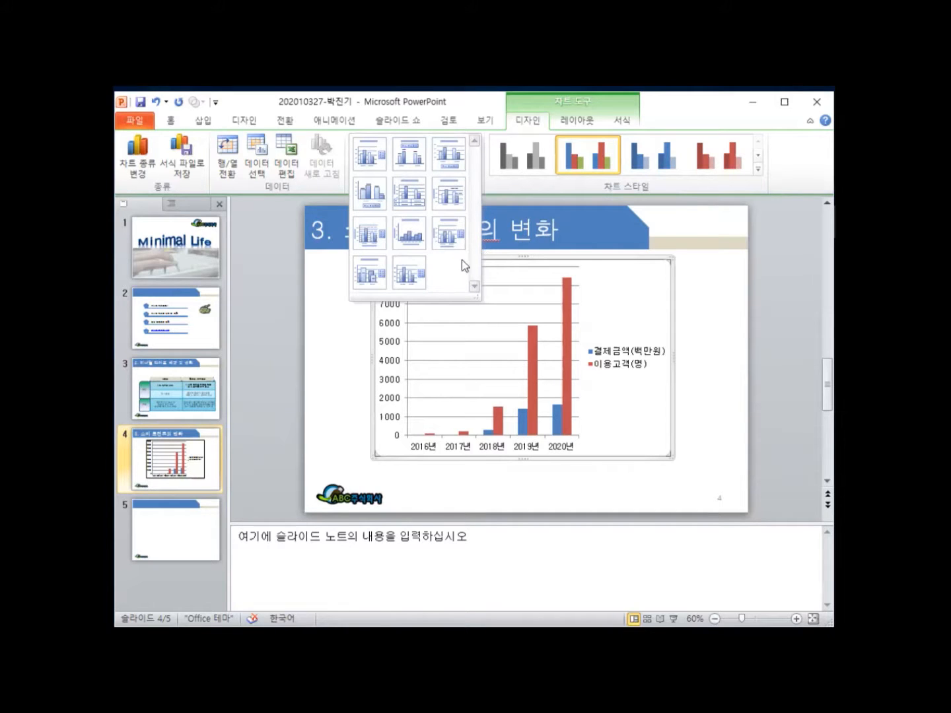
left_click(409, 193)
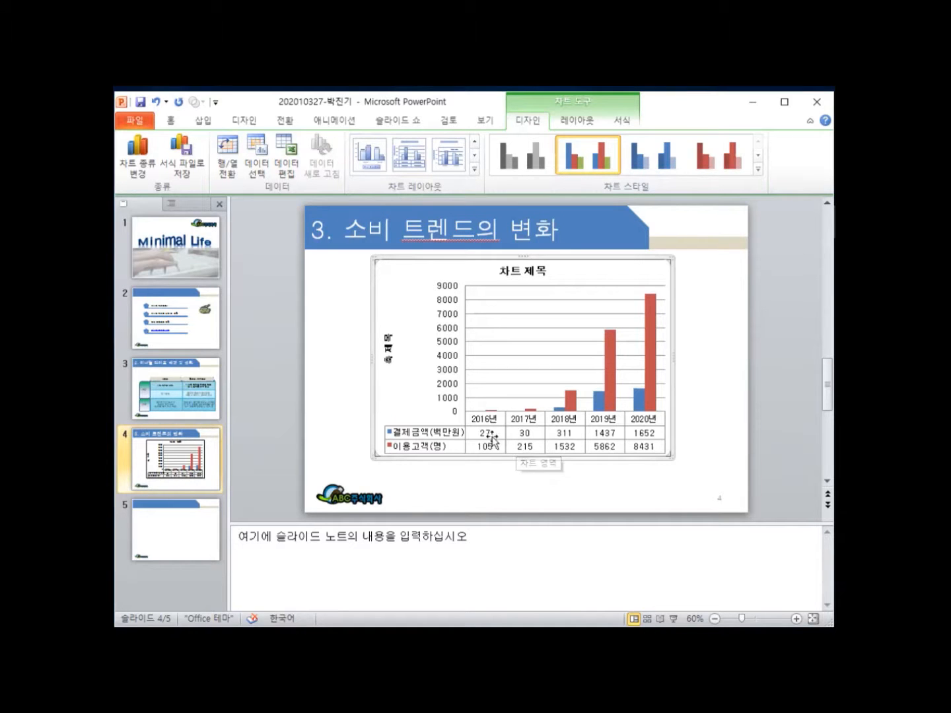
Move the chart slightly down from the slide title and widen it toward the slide's left edge.
left_click_drag(455, 260, 455, 272)
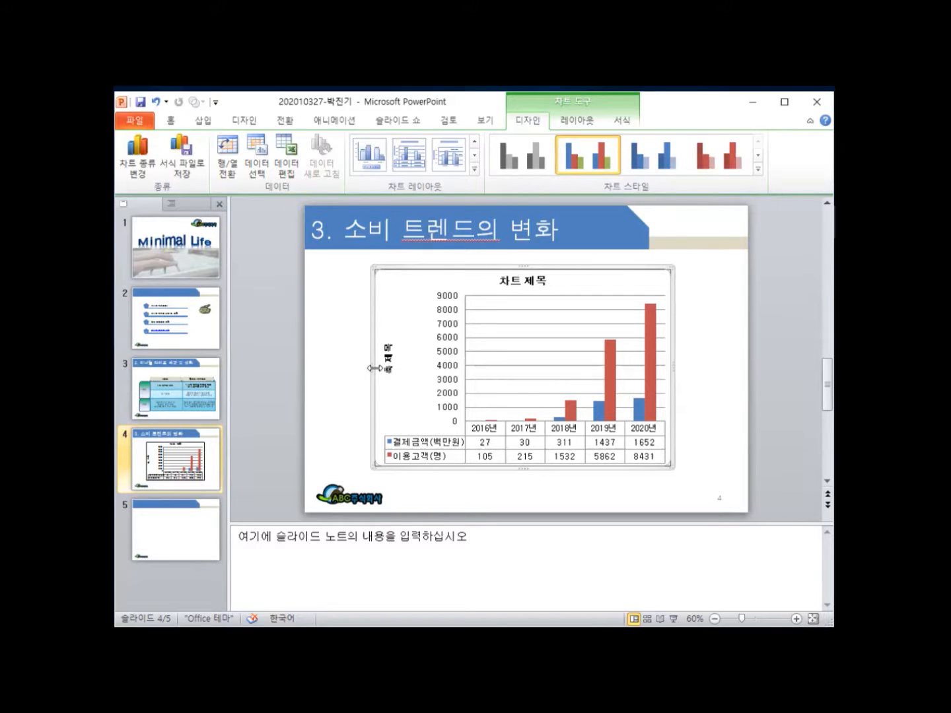
left_click_drag(372, 368, 342, 372)
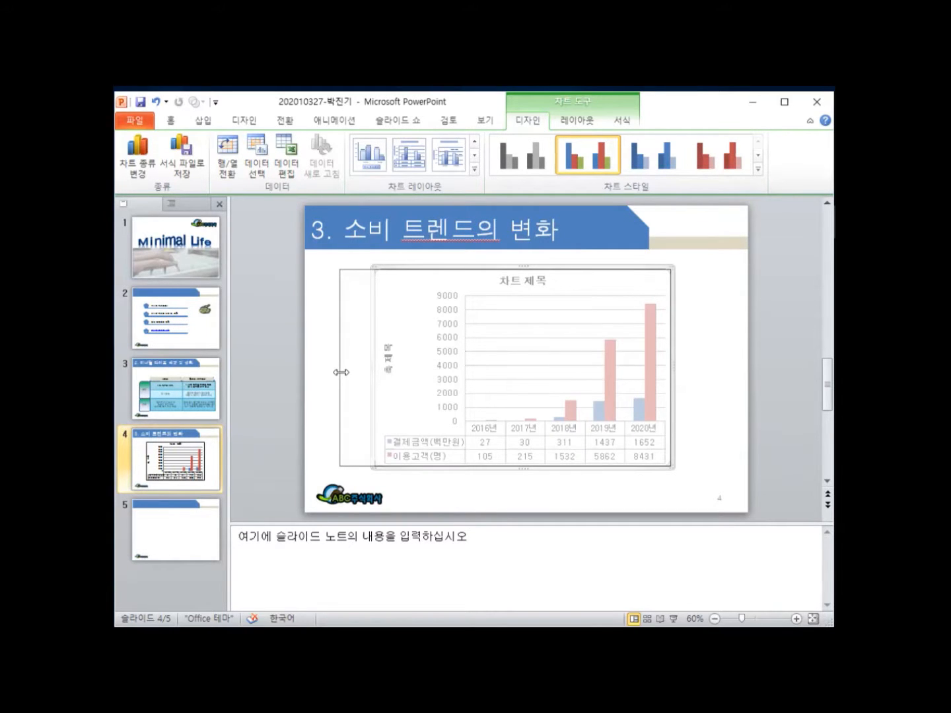